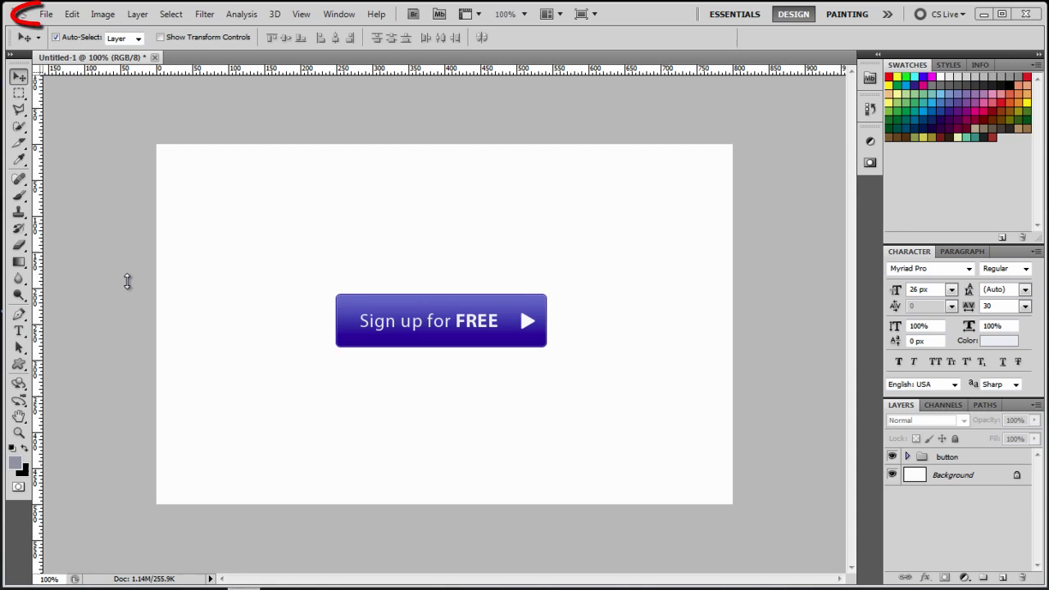
Step: Create a new 800 × 500 px, 72 ppi document with a white background
click(47, 15)
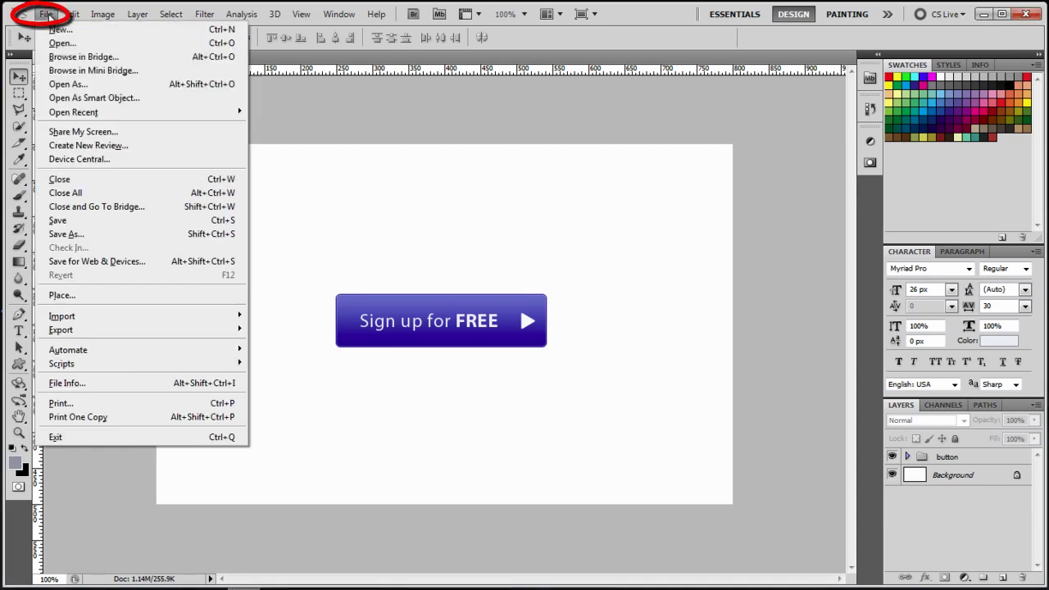
click(57, 31)
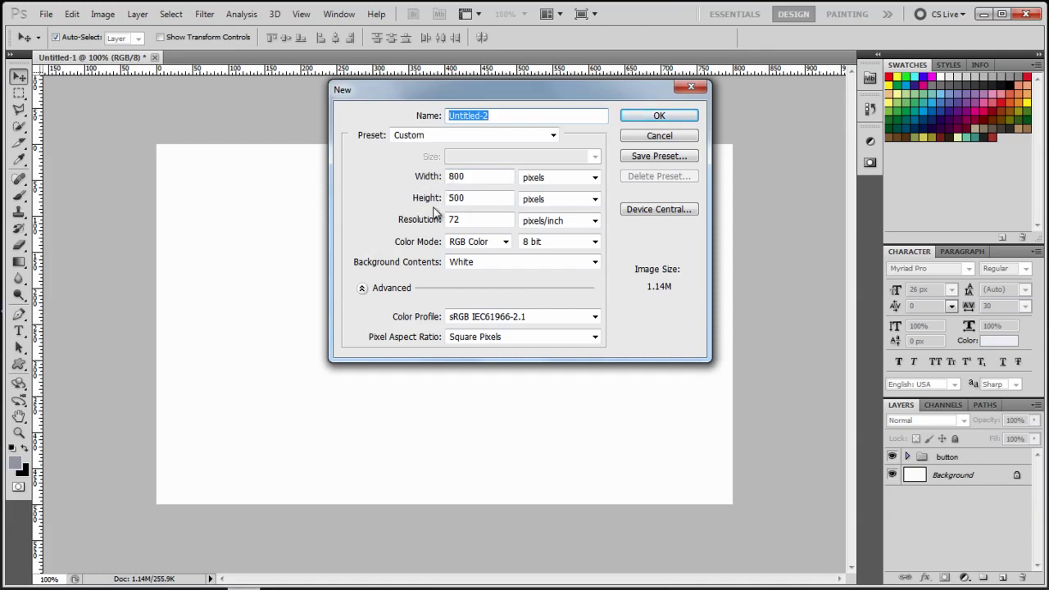
click(644, 121)
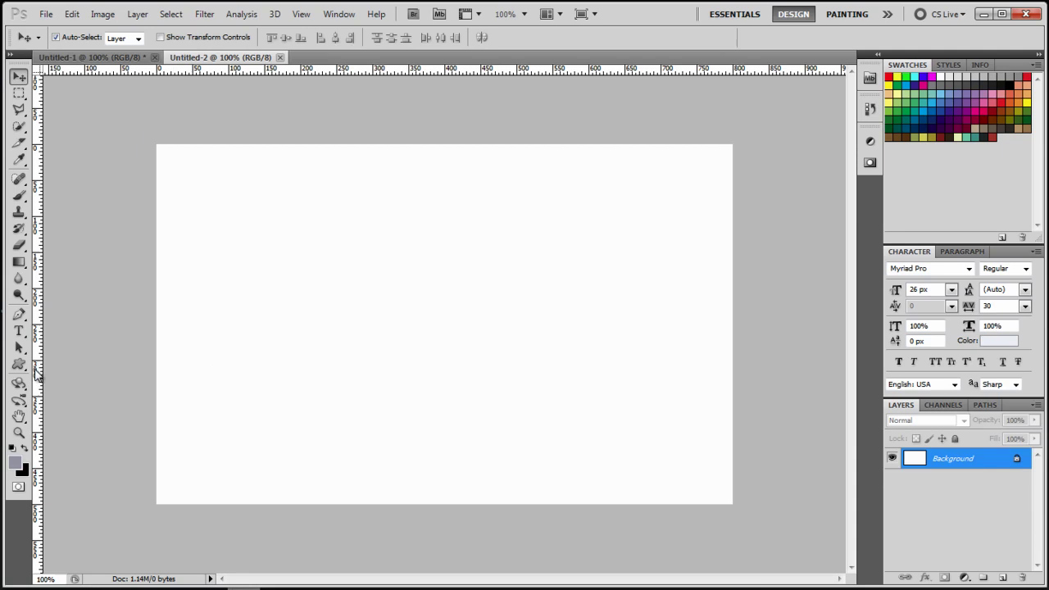
Step: Draw the button as a 5 px-radius rounded rectangle (Shape 1) left of the canvas centre
click(20, 366)
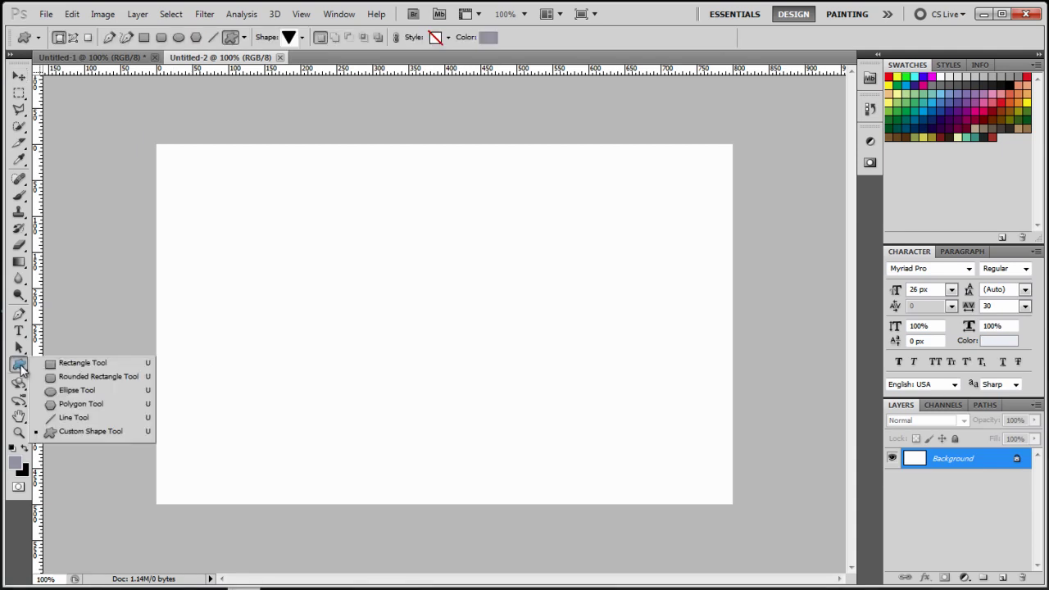
click(96, 379)
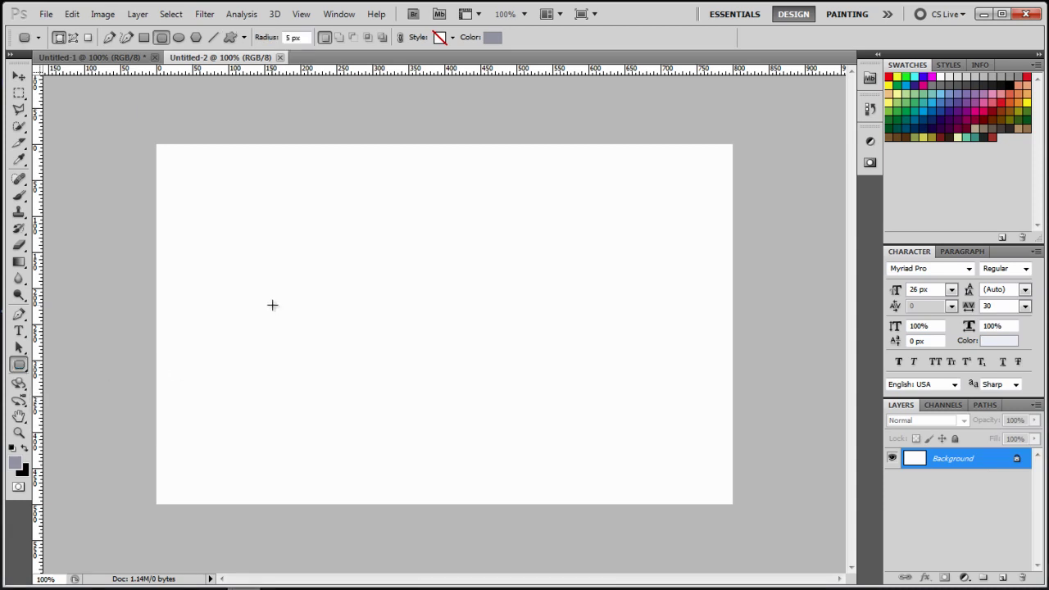
drag(263, 287, 479, 342)
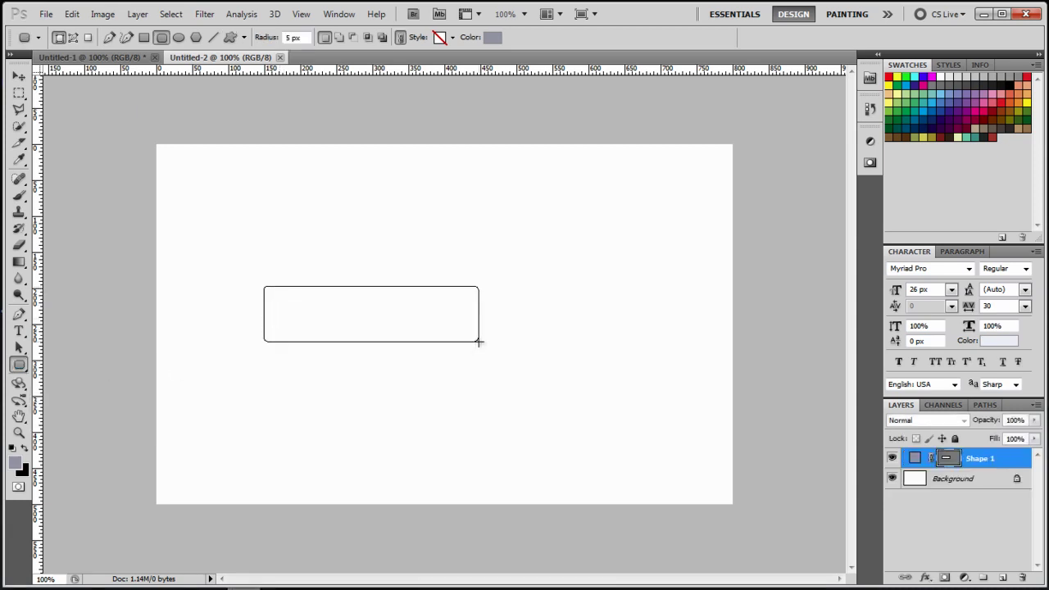
click(19, 77)
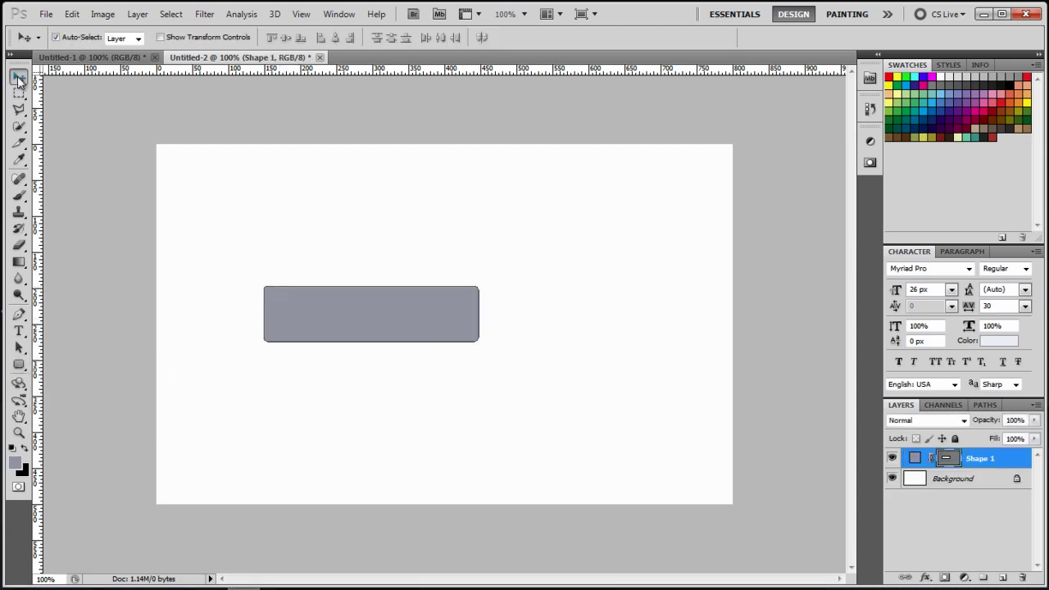
Step: On a new layer, draw a small triangle custom shape just above the rectangle
click(1003, 577)
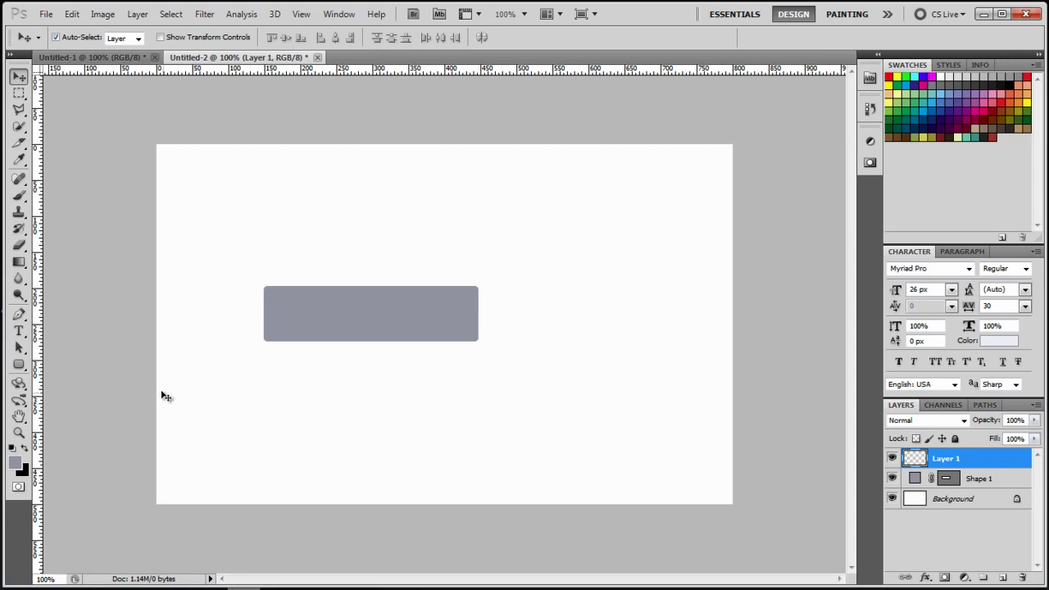
click(20, 365)
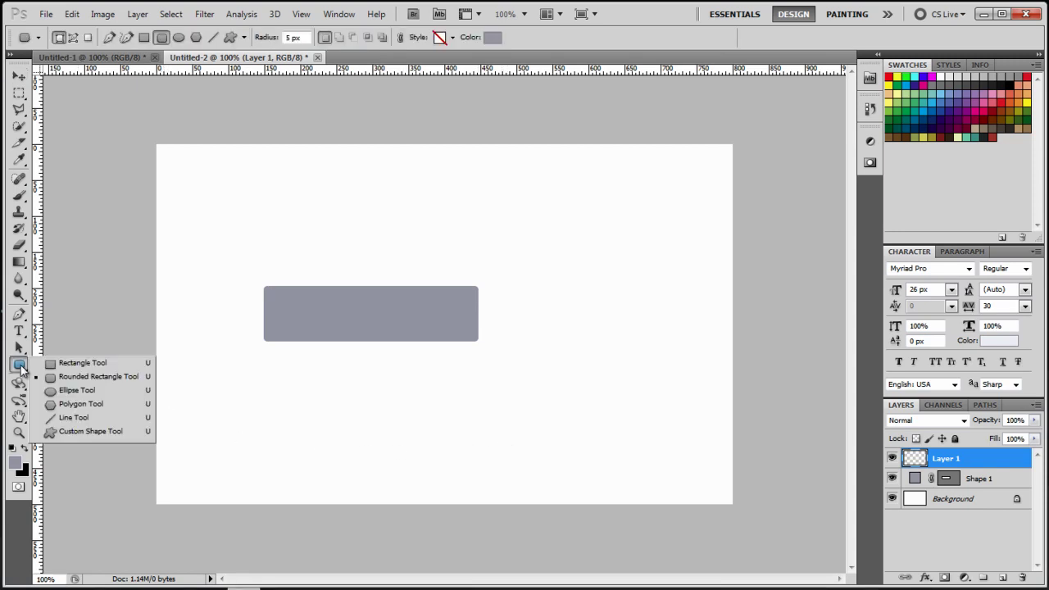
click(77, 432)
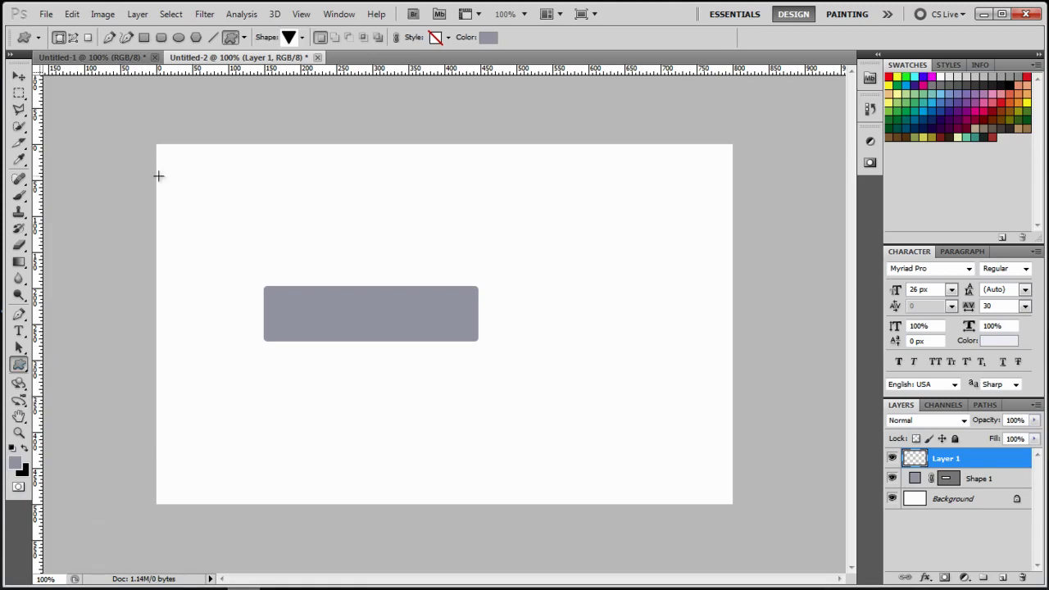
click(303, 40)
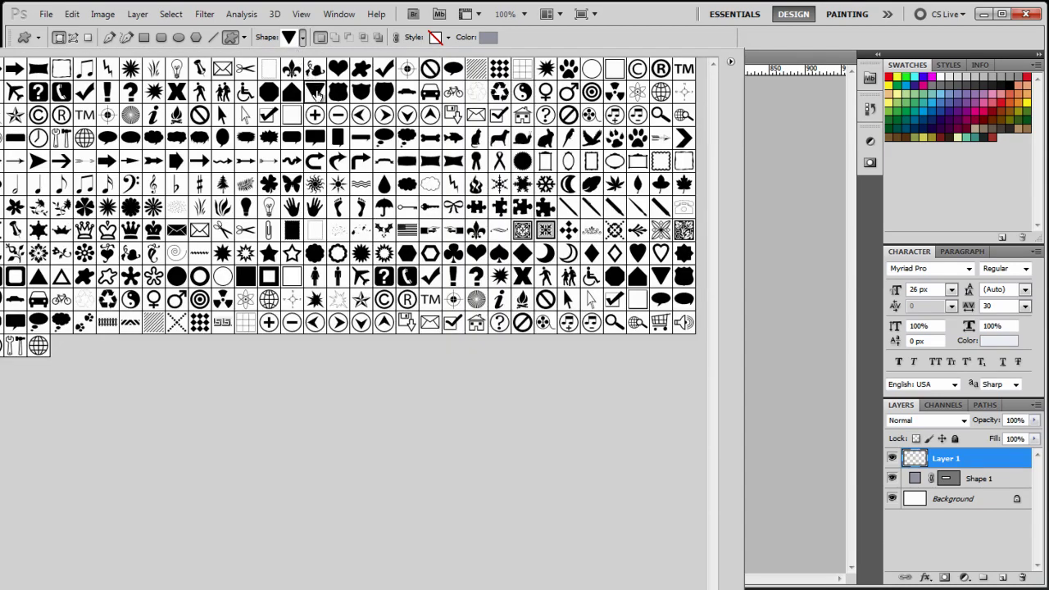
click(804, 131)
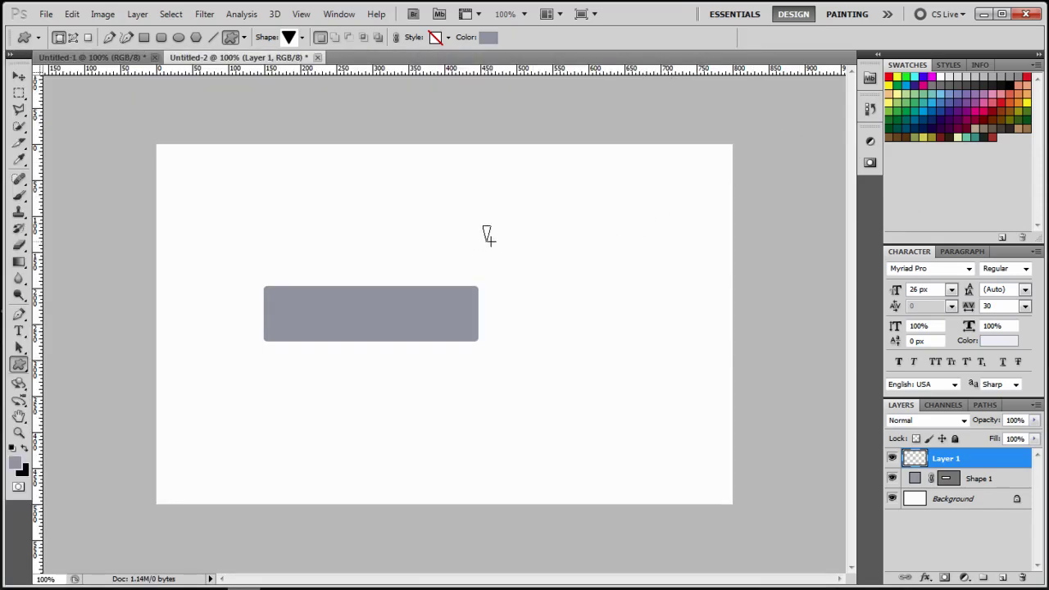
drag(491, 244, 504, 262)
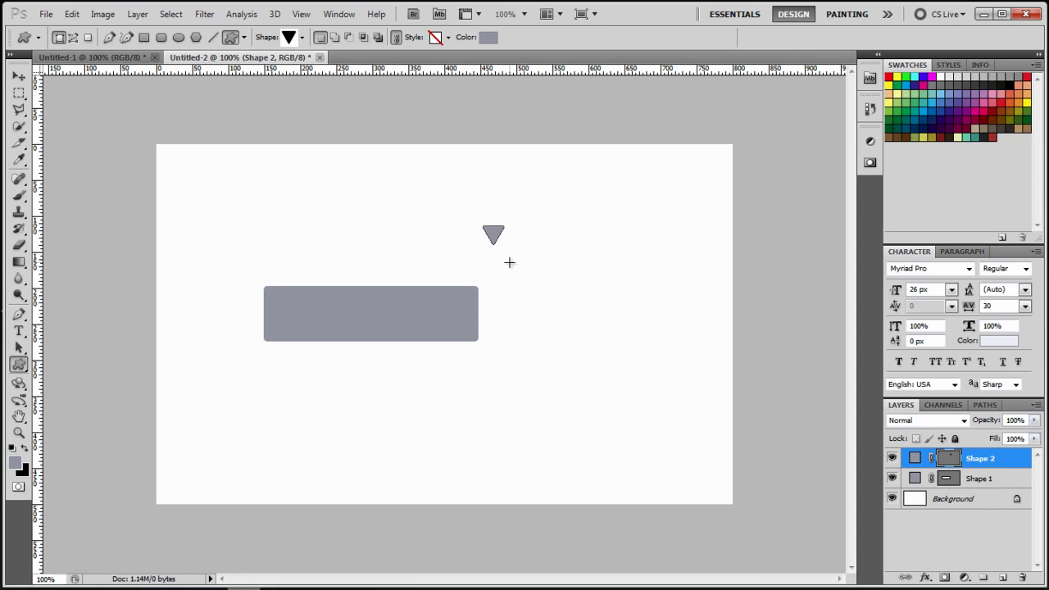
Step: Rotate the triangle -90° with Free Transform (Ctrl+T) so it points right like a play icon
key(ctrl+t)
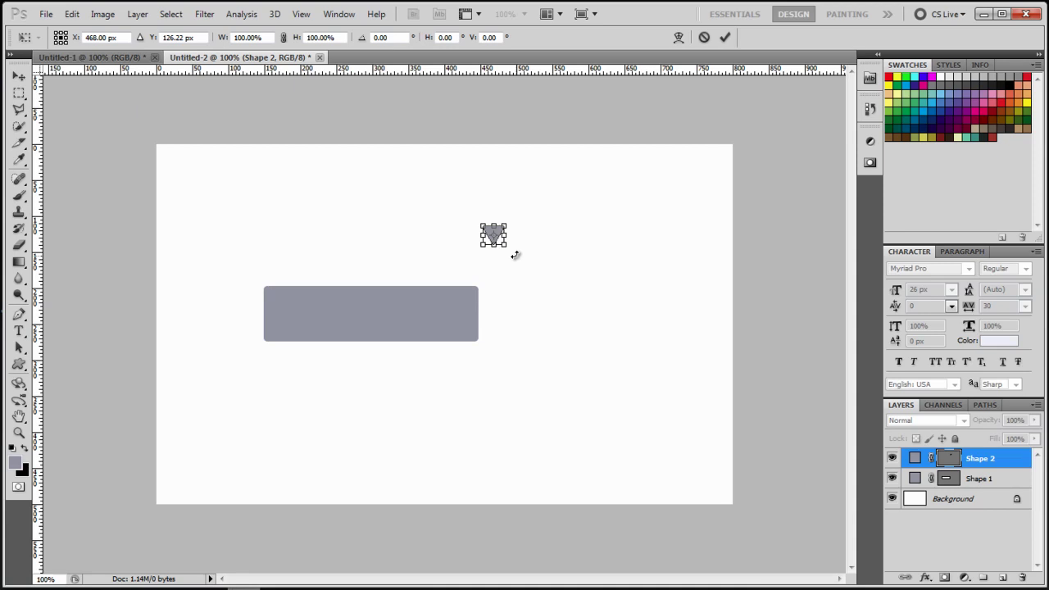
drag(517, 255, 515, 209)
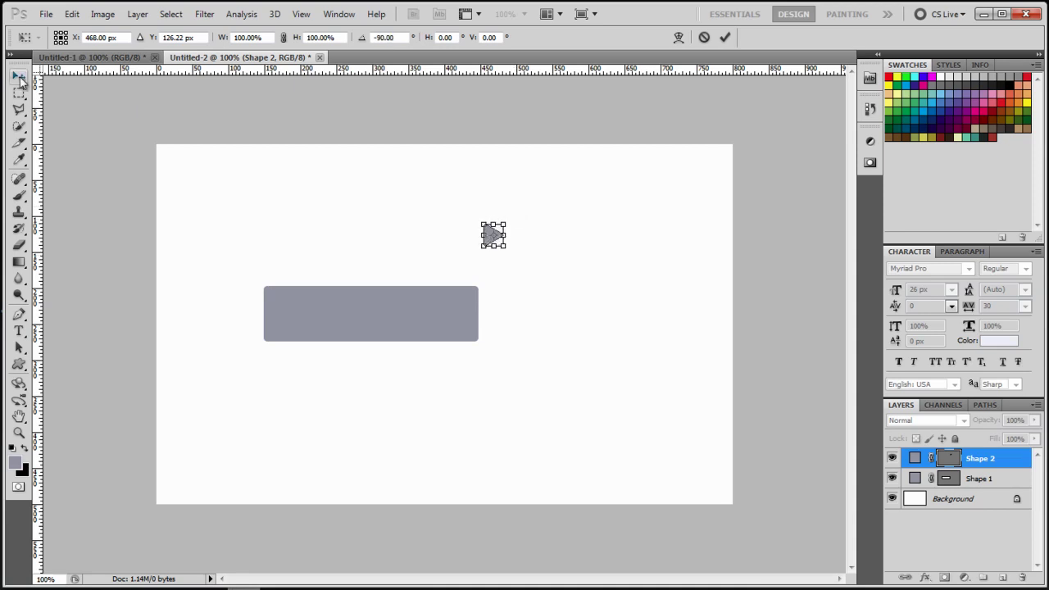
key(Return)
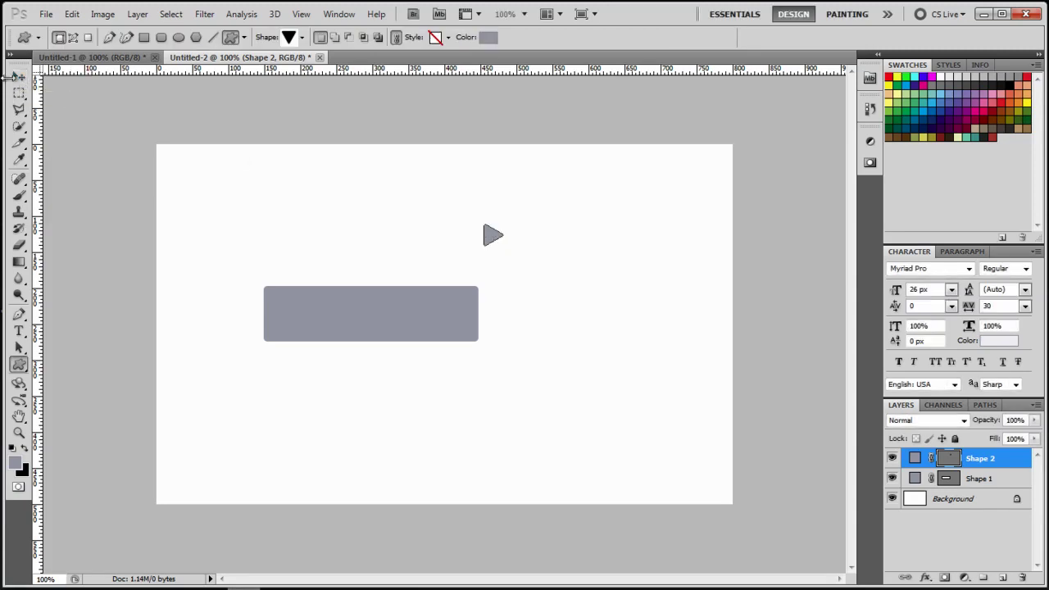
Step: Select Shape 1, open its Layer Style and enable a white-to-black Gradient Overlay
click(19, 77)
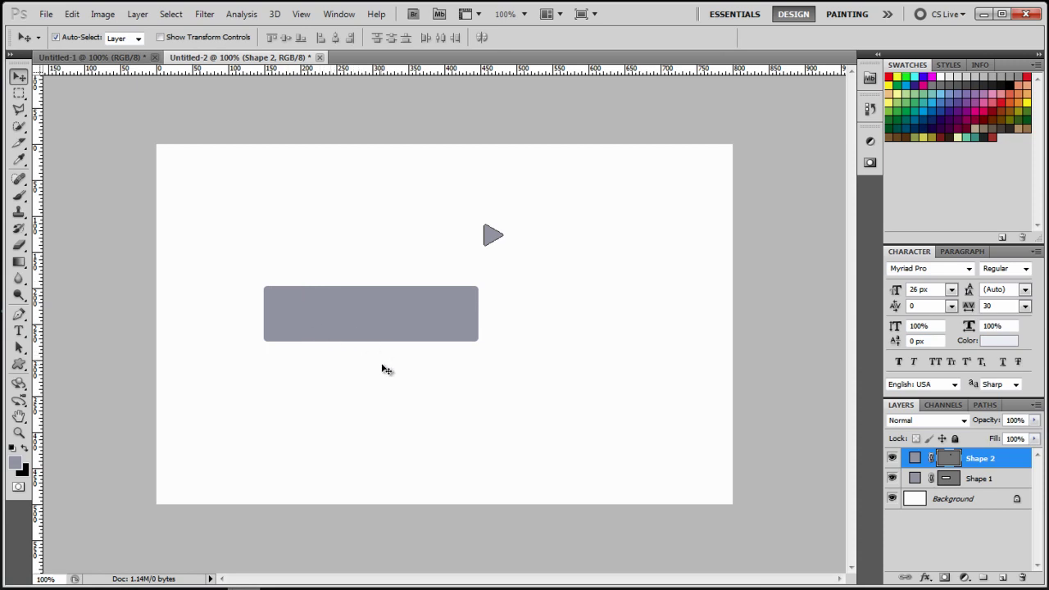
click(414, 326)
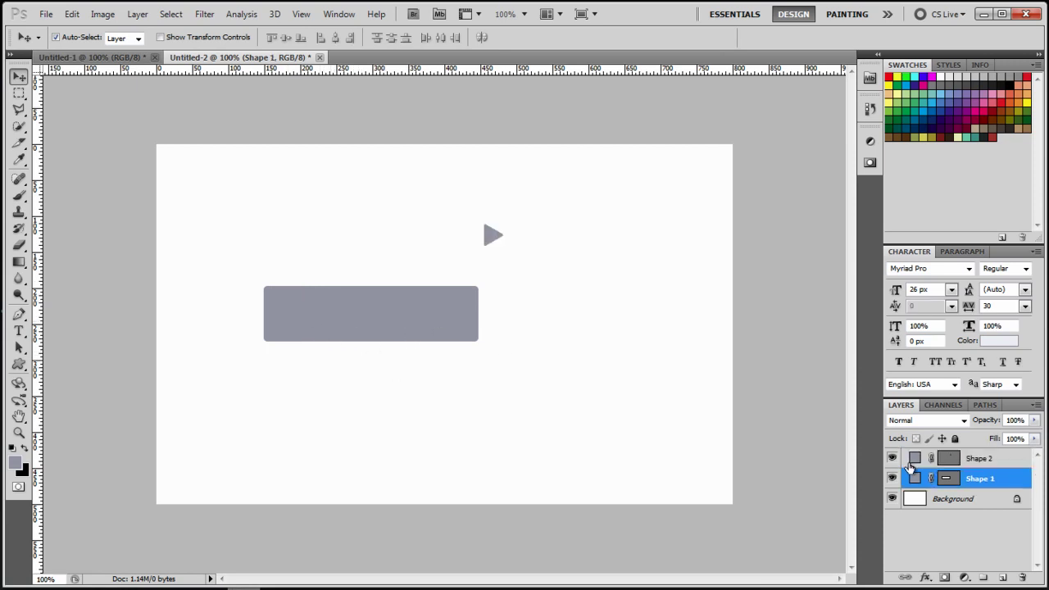
double_click(1015, 480)
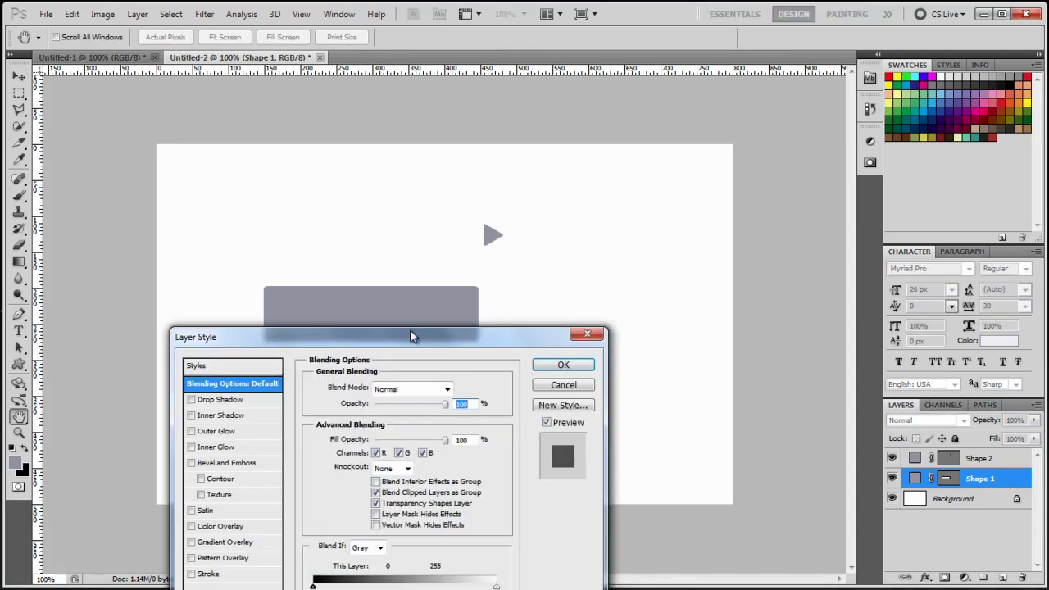
drag(429, 345, 772, 197)
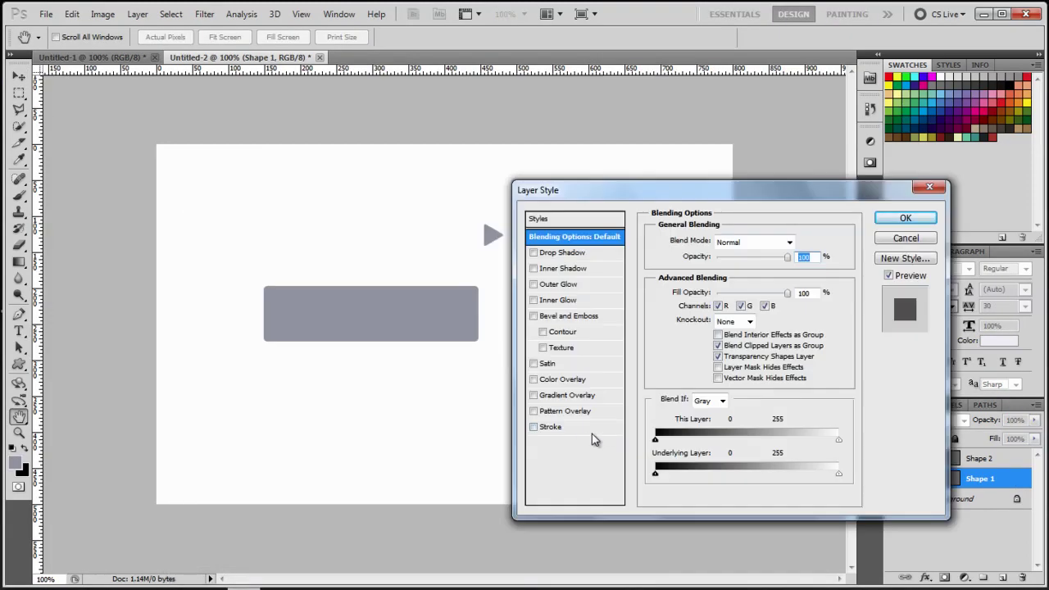
click(534, 396)
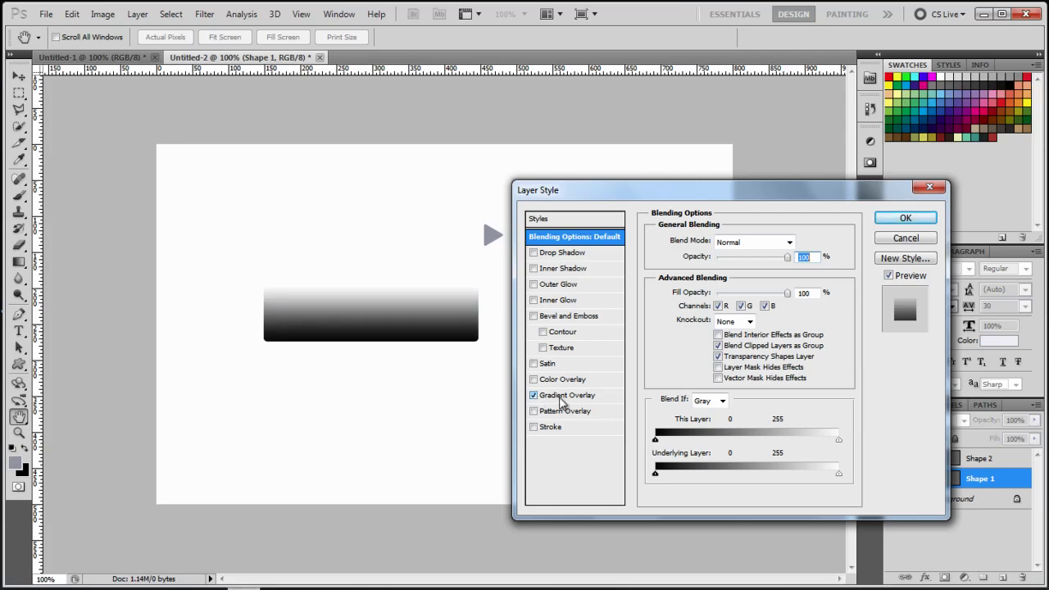
click(561, 398)
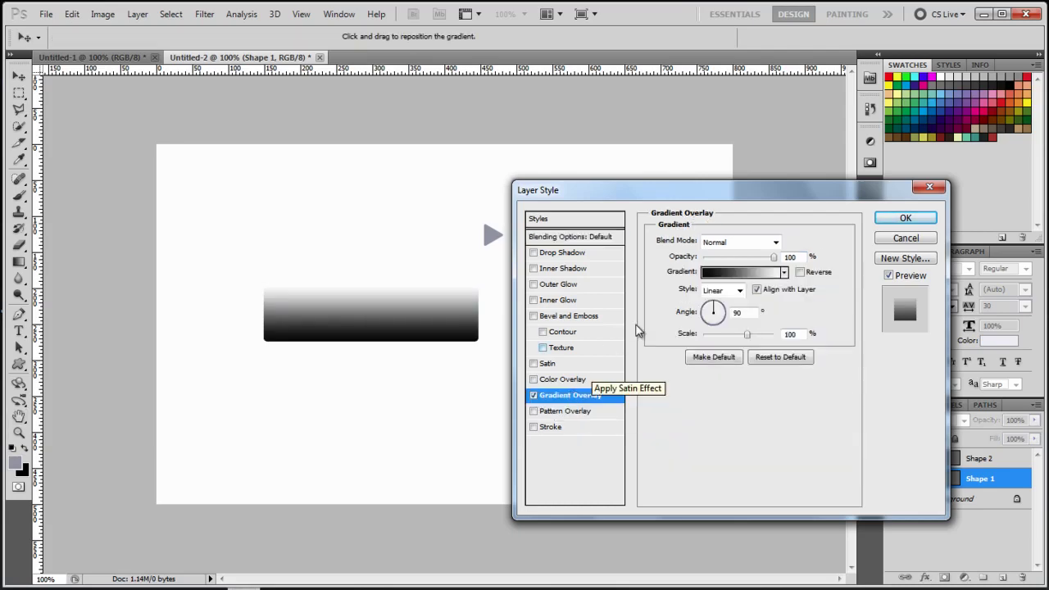
Step: In the Gradient Editor, try presets like Violet Orange and Spectrum, ending on Foreground to Background
click(708, 275)
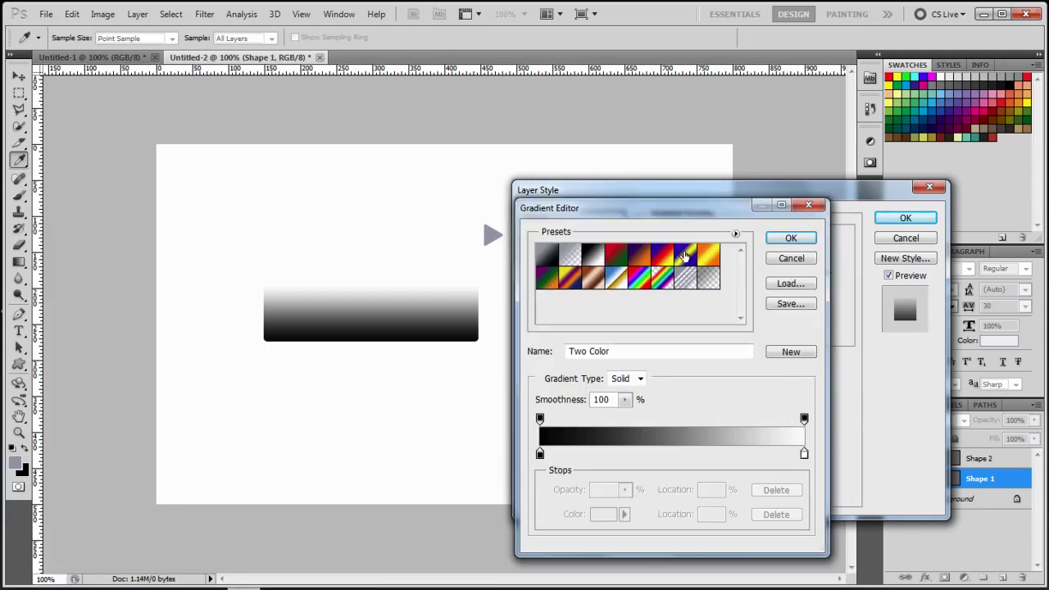
click(642, 259)
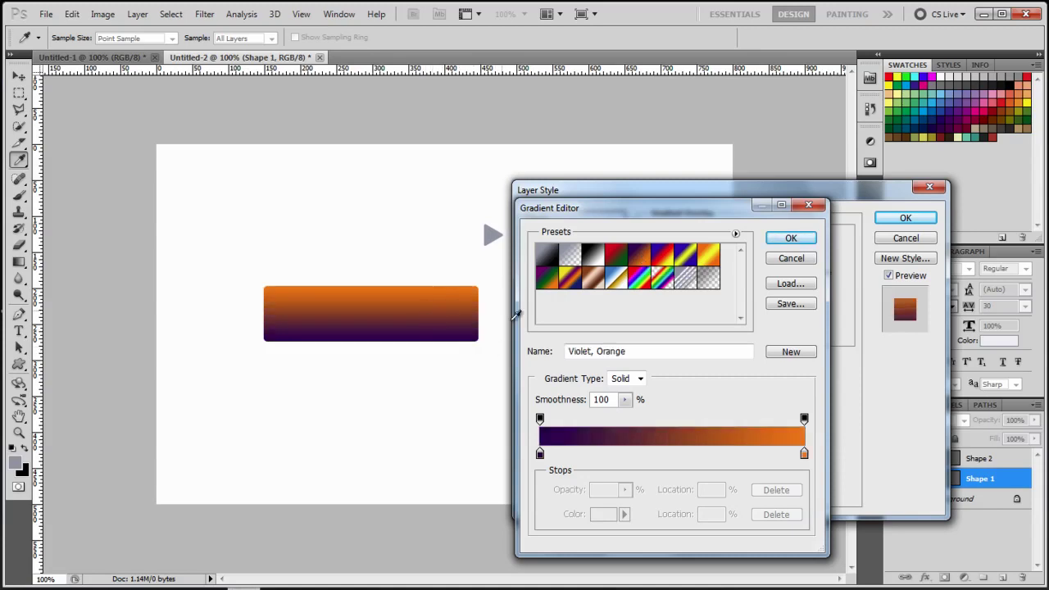
click(547, 280)
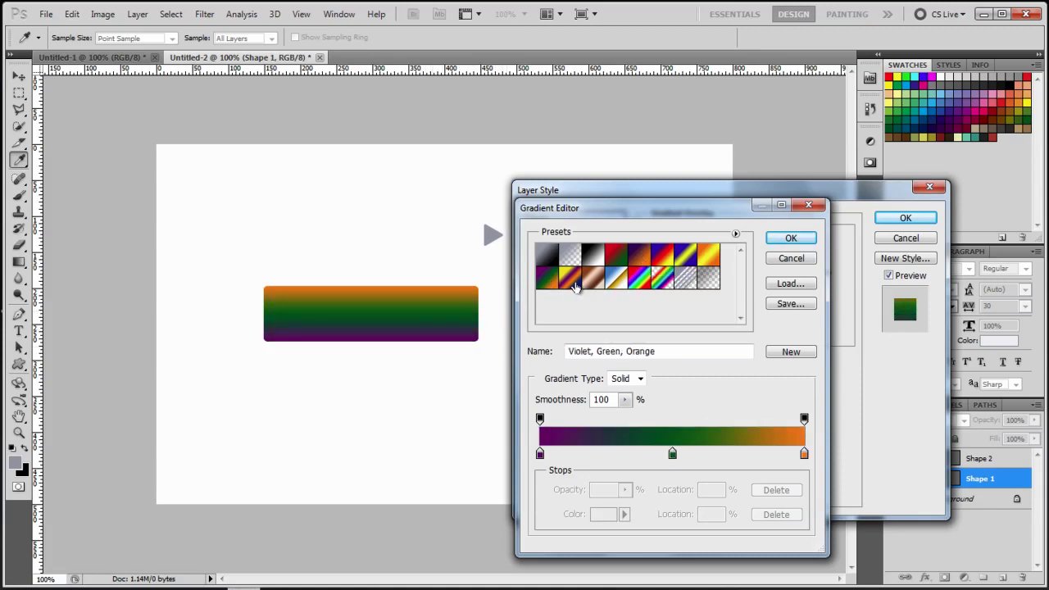
click(572, 283)
click(619, 283)
click(640, 280)
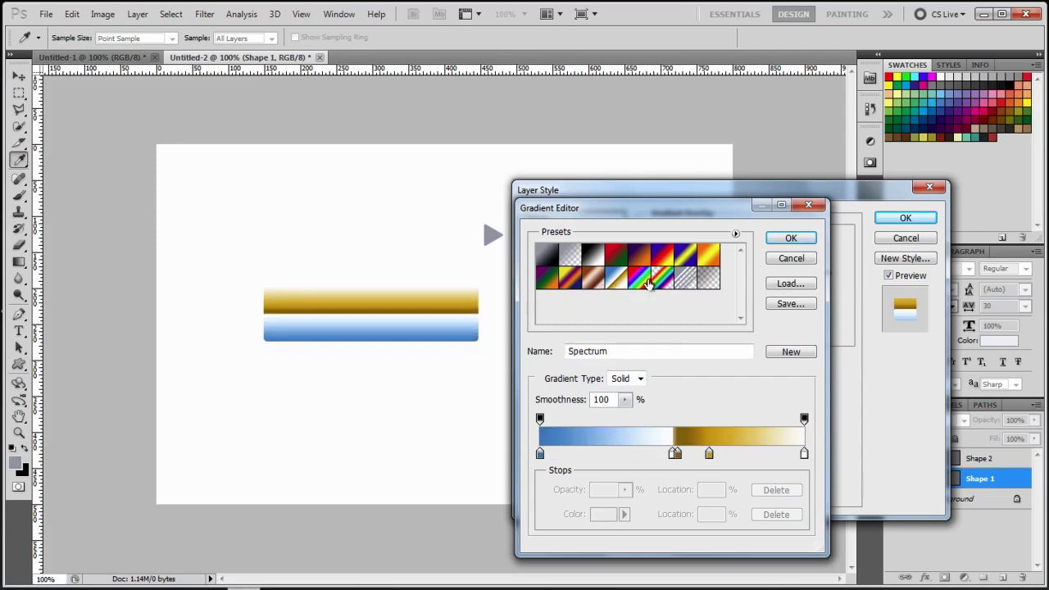
click(707, 257)
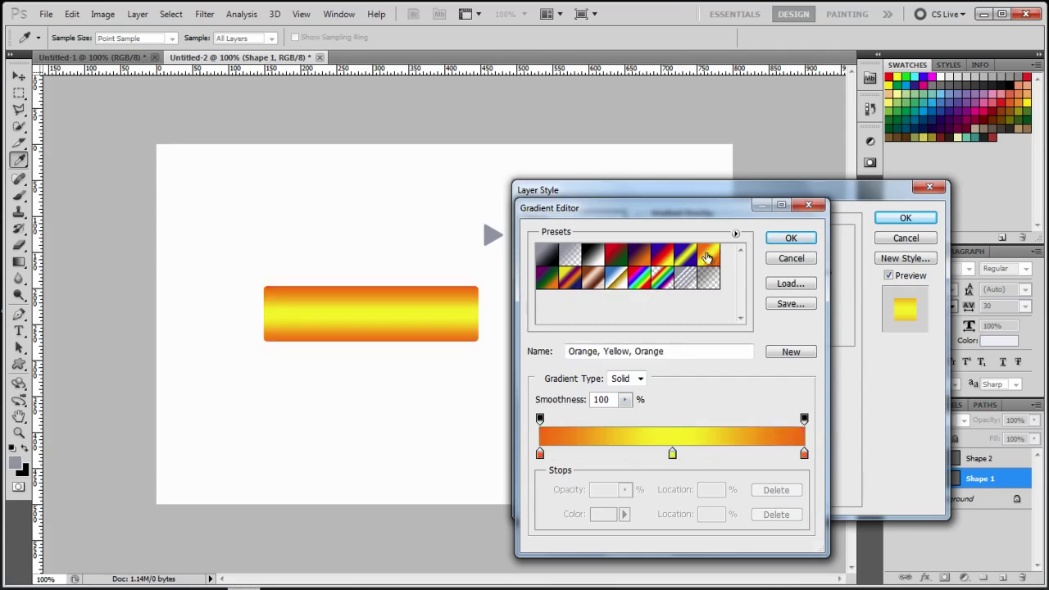
click(637, 255)
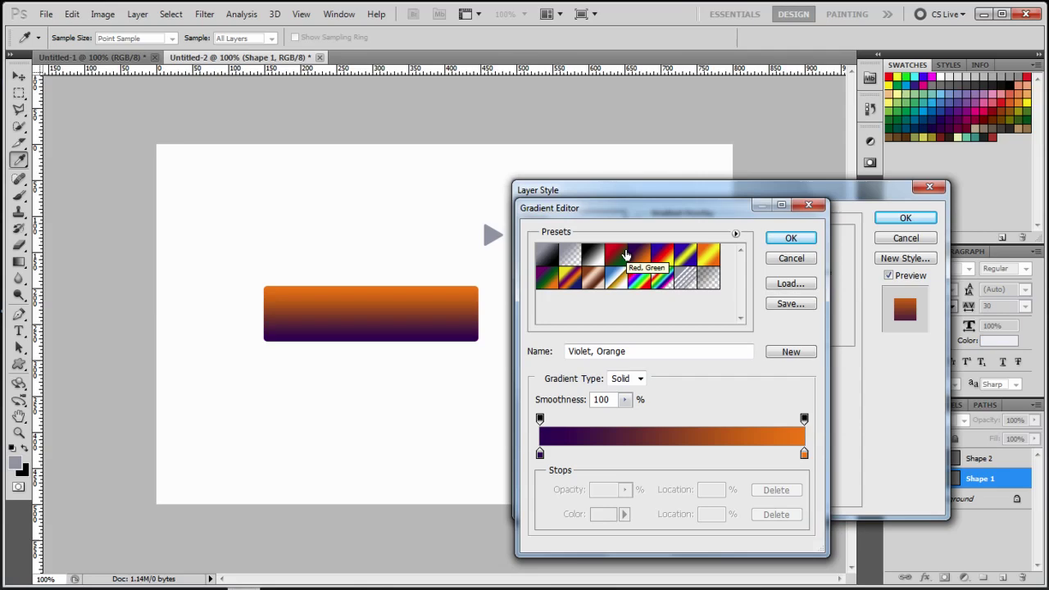
click(545, 256)
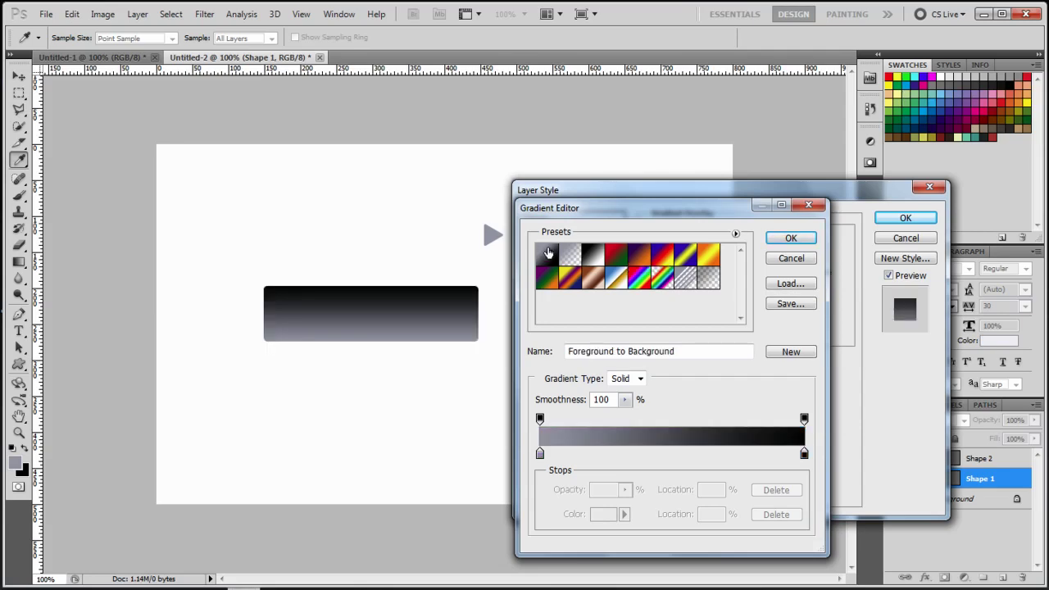
Step: Set the gradient's right colour stop to a dark blue
click(804, 455)
double_click(804, 455)
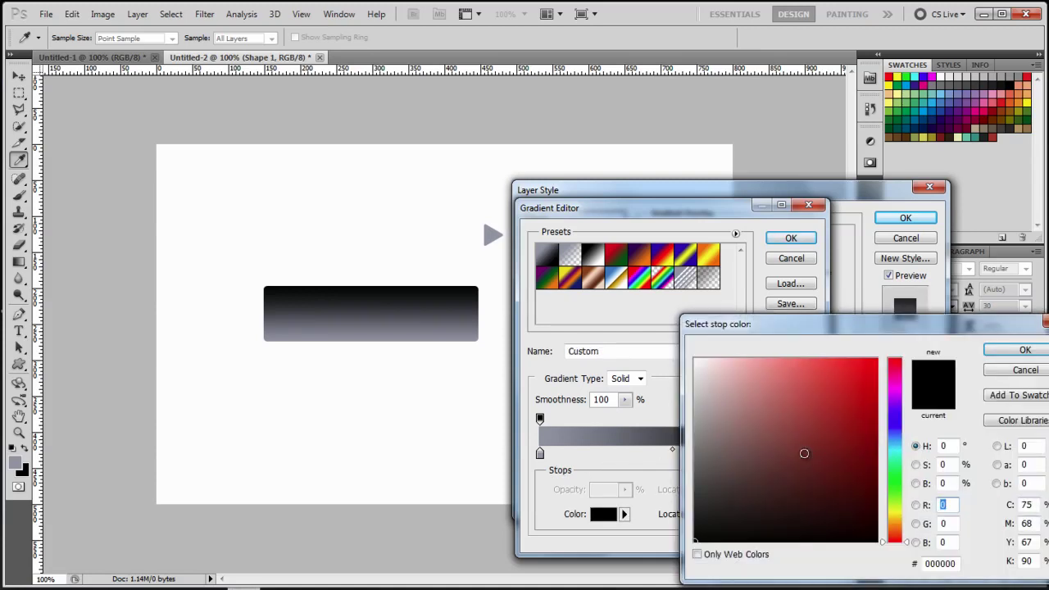
click(895, 425)
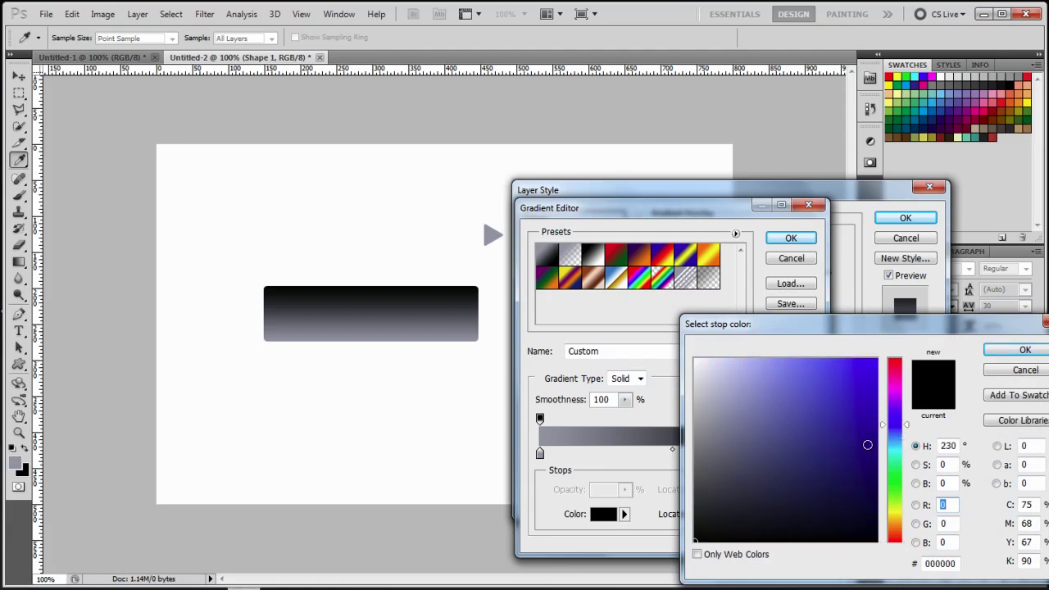
click(867, 445)
click(1024, 350)
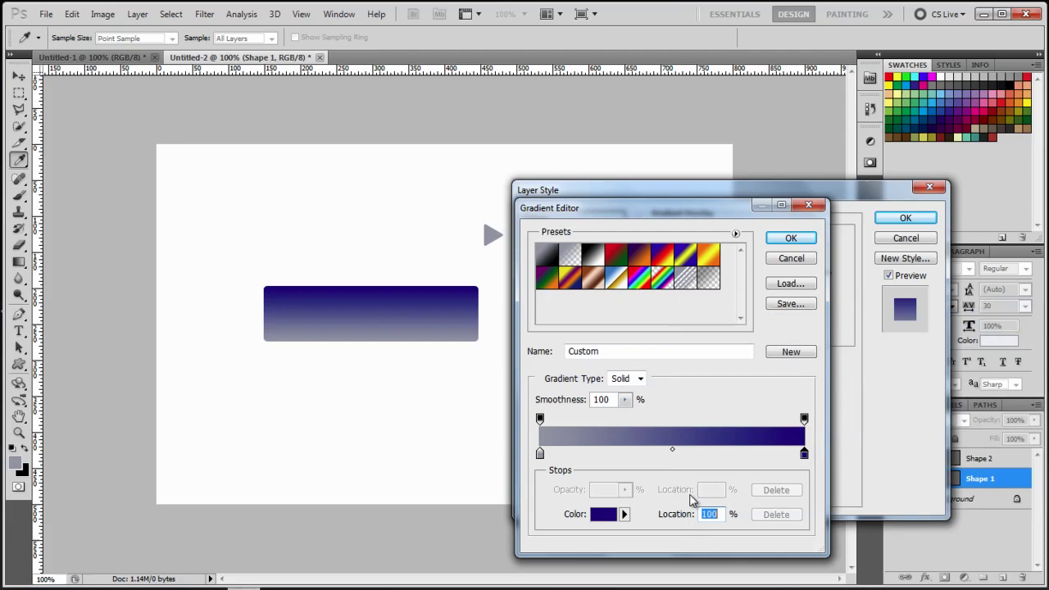
Step: Set the gradient's left colour stop to the lighter blue #6075d9
double_click(540, 453)
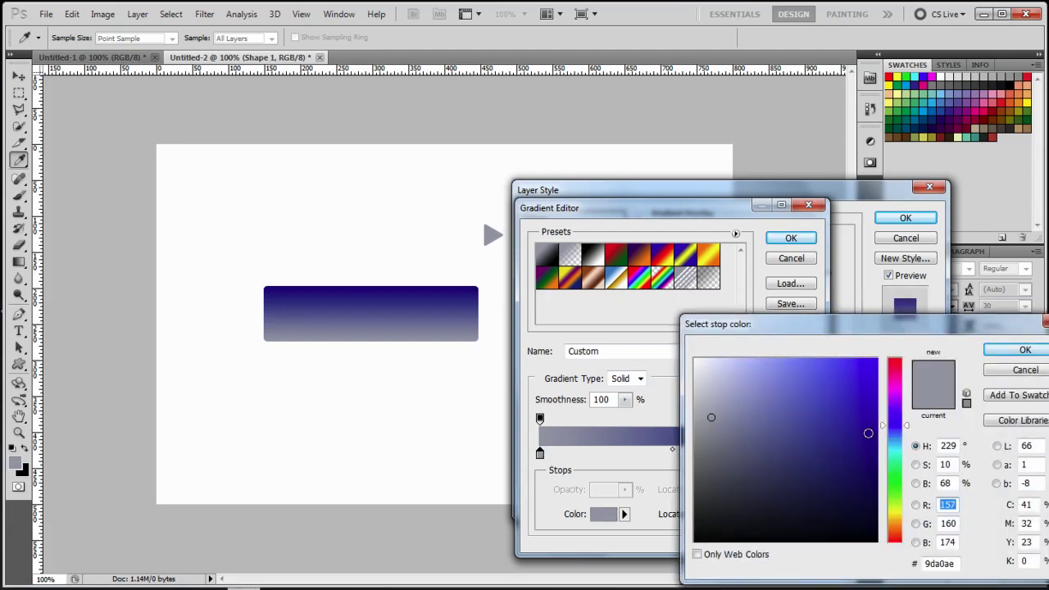
click(811, 404)
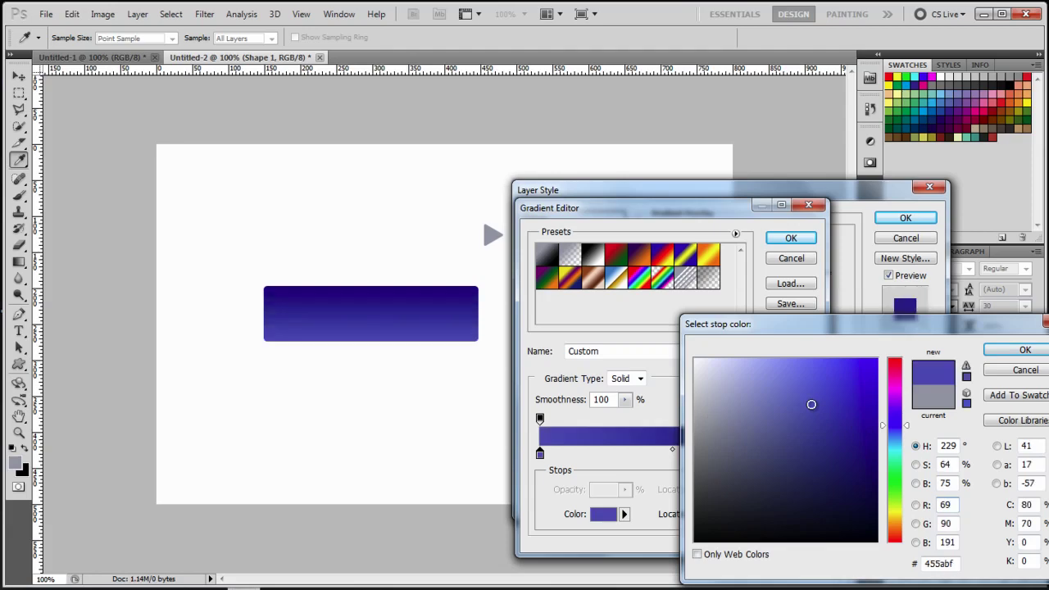
click(795, 384)
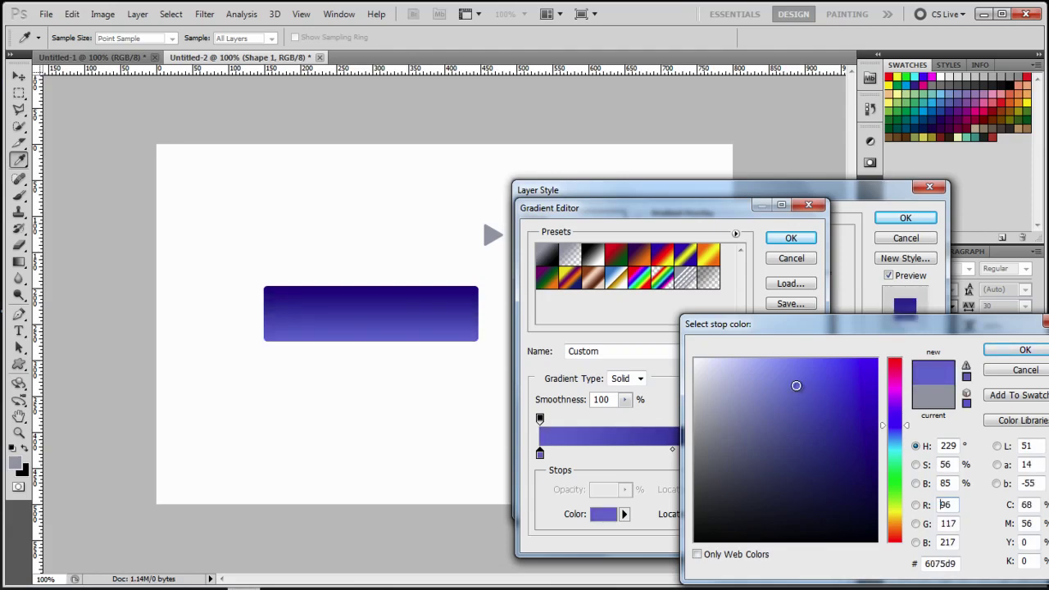
click(1025, 350)
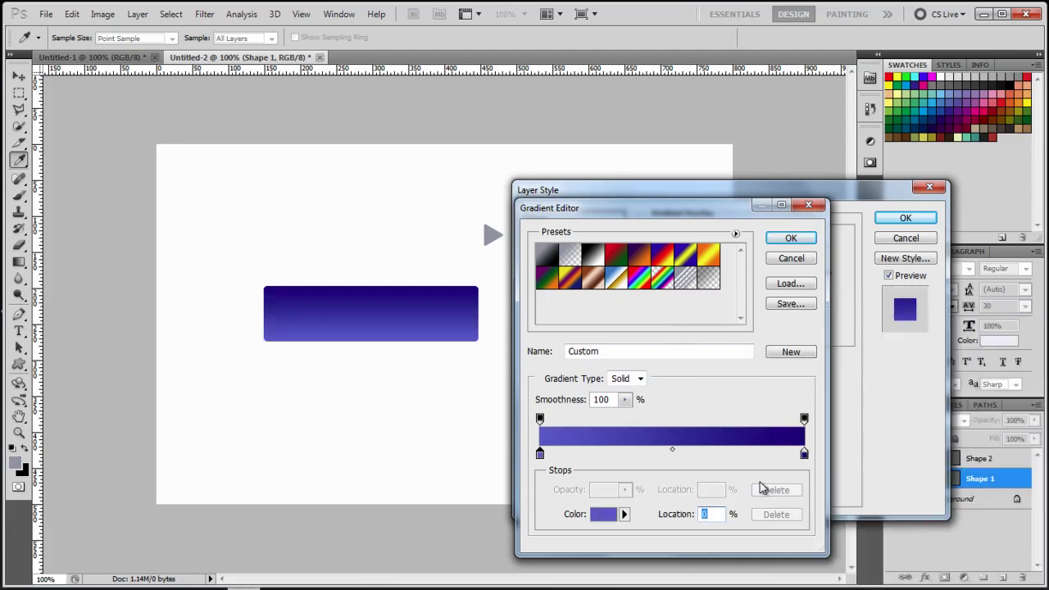
Step: Accept the blue gradient and tick Reverse so the lighter blue sits on top
key(Return)
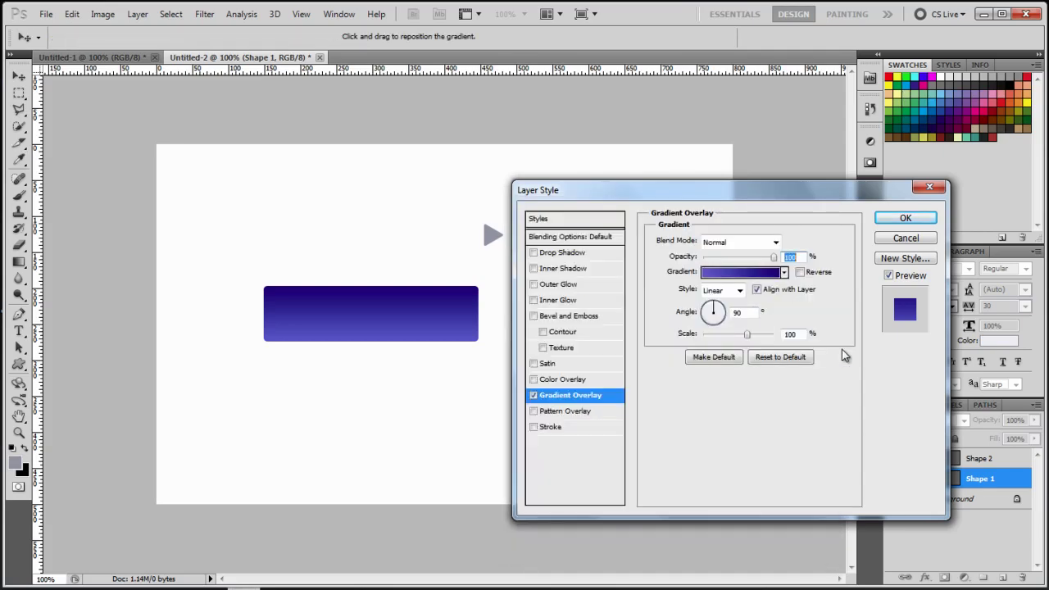
click(800, 273)
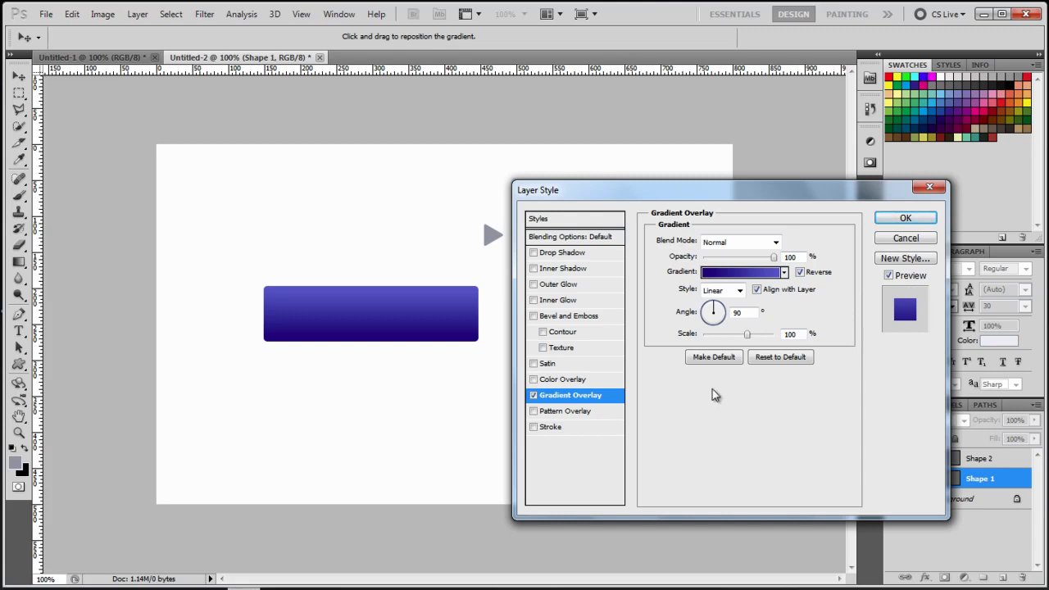
Step: Add a 1 px Stroke in dark blue #02128e around the button
click(558, 427)
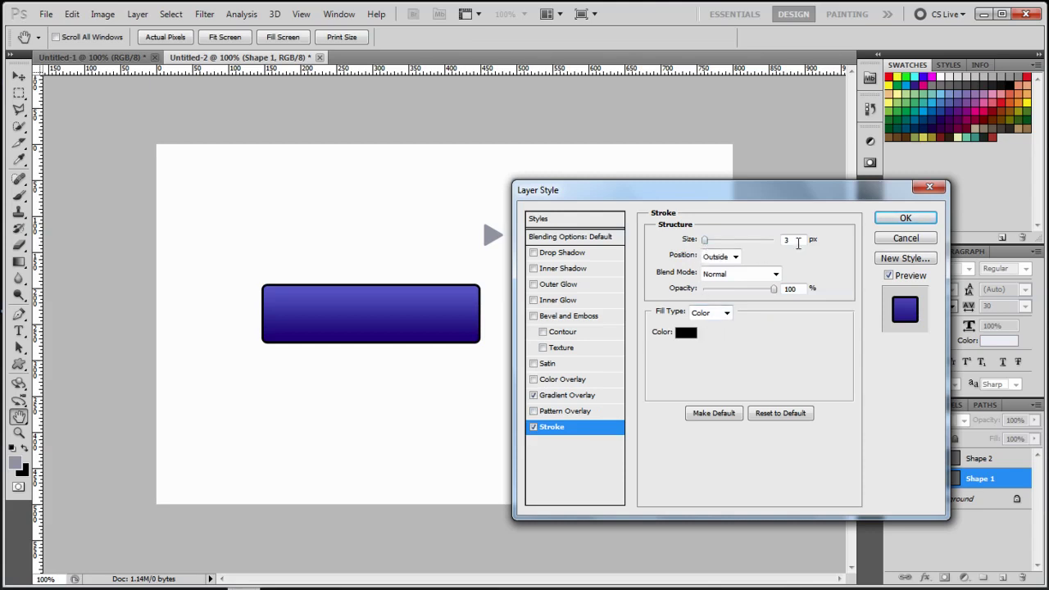
text(1)
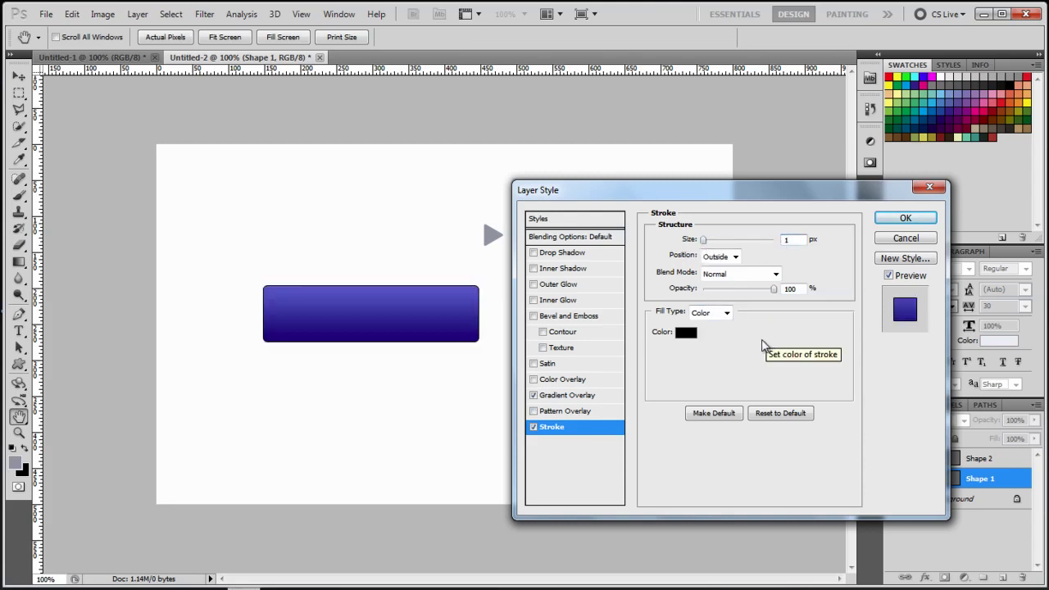
click(693, 336)
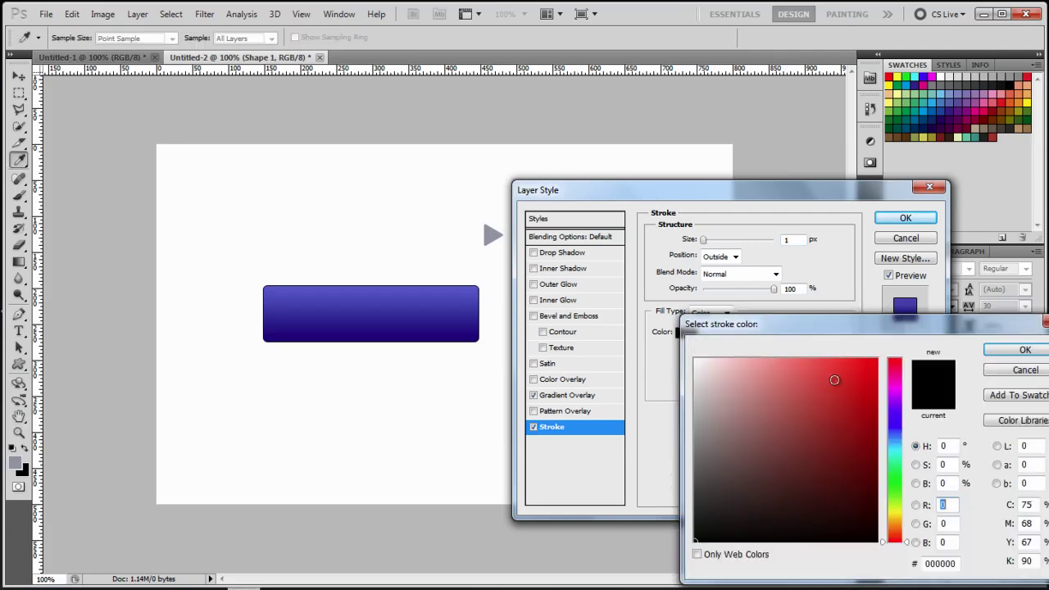
click(899, 426)
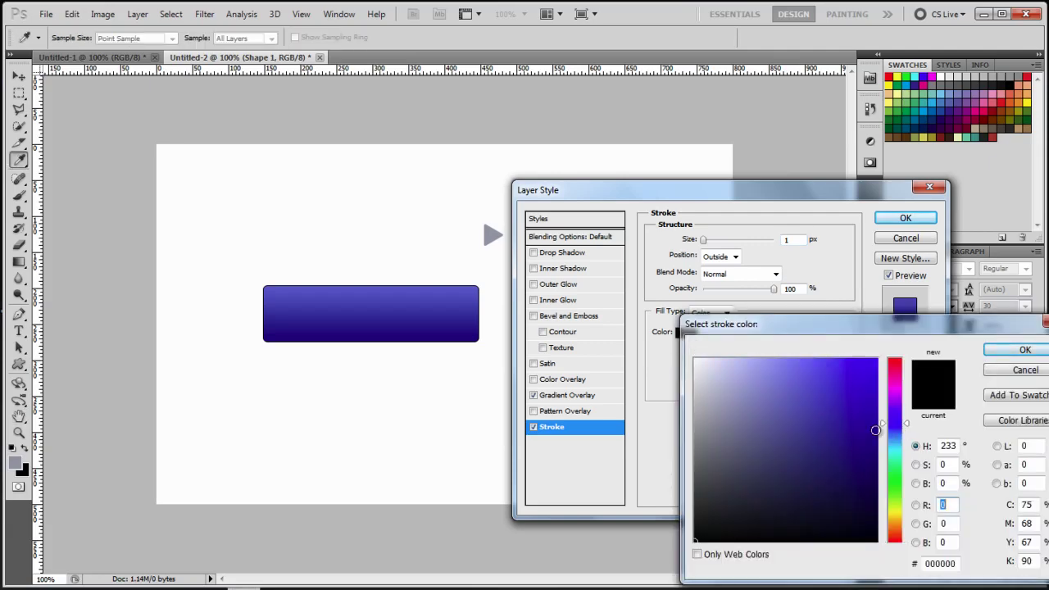
click(876, 440)
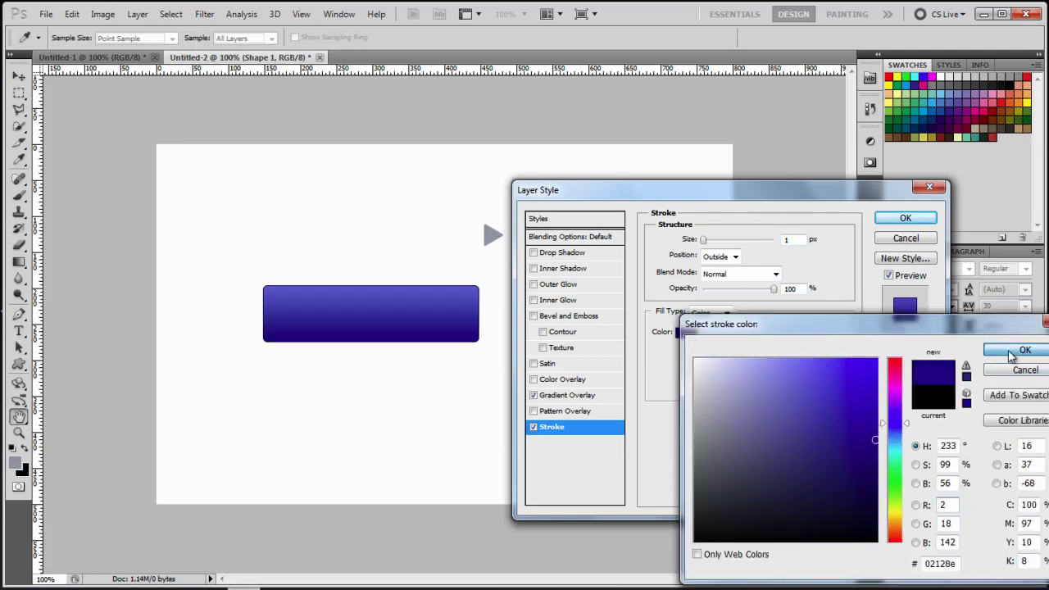
click(1011, 354)
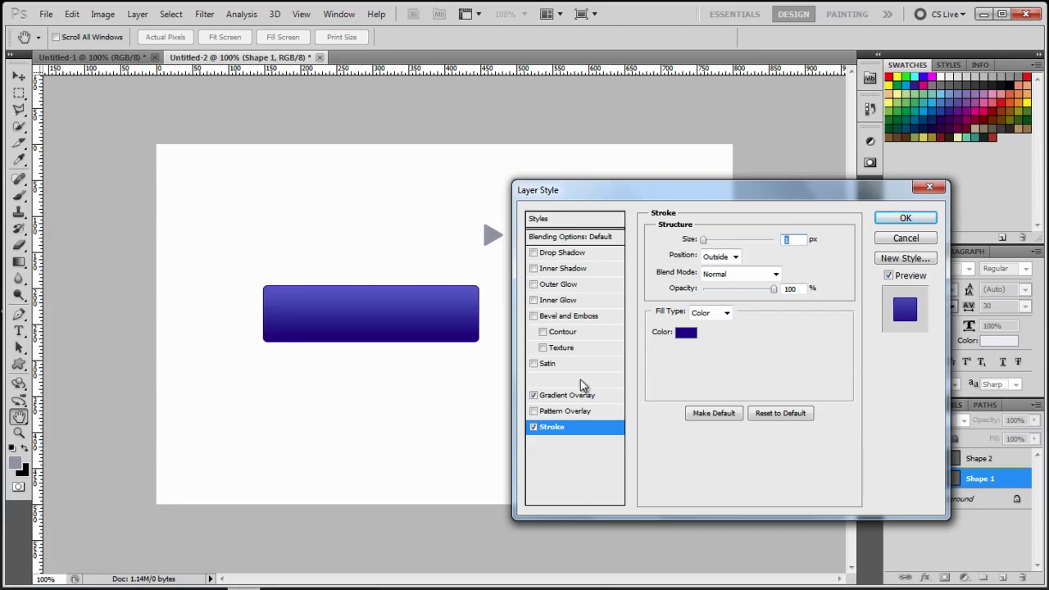
Step: Enable Inner Glow on the button and set its colour to pale blue #becaff
click(577, 301)
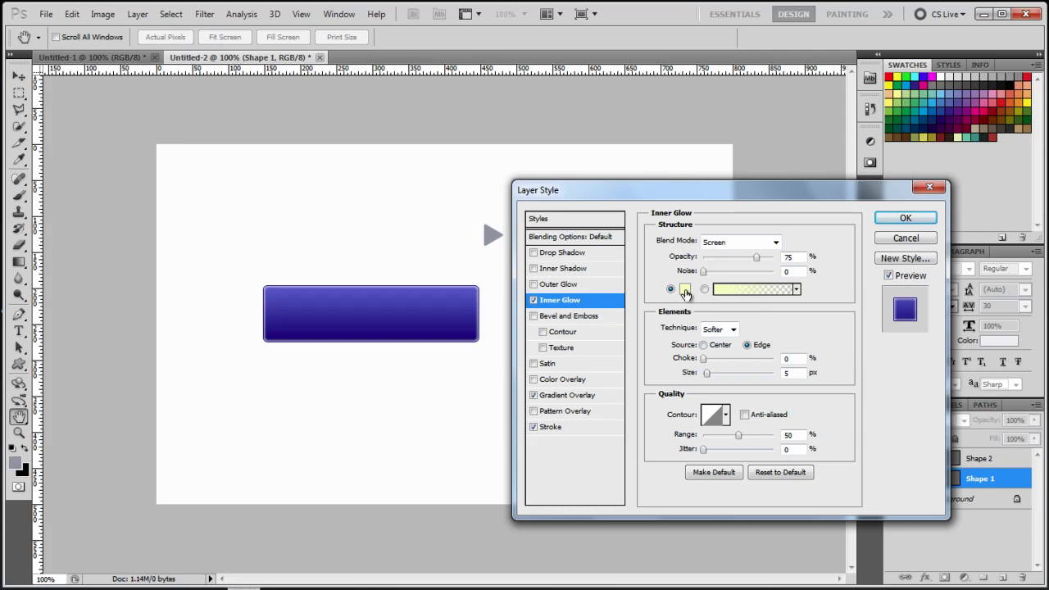
click(685, 291)
click(901, 425)
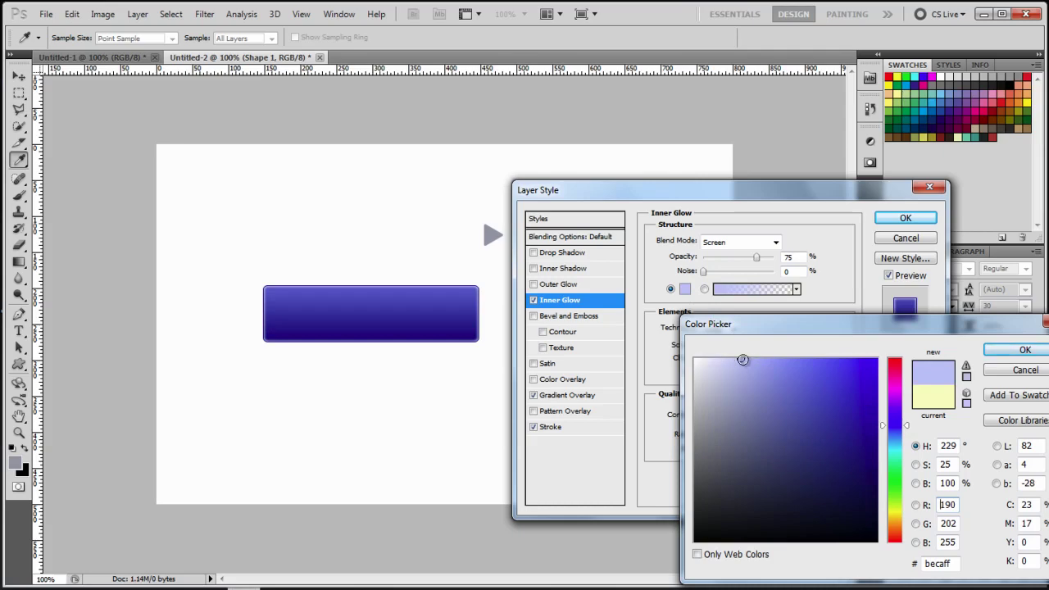
click(1026, 350)
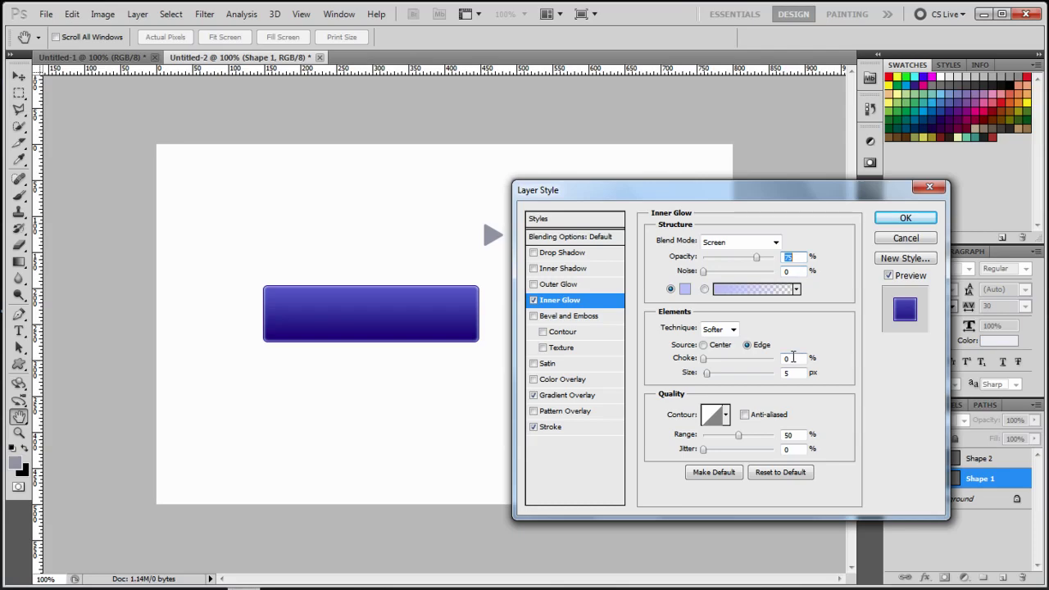
Step: Set the inner glow to 3 px size and 60% opacity, then apply the layer effects
double_click(785, 373)
text(3)
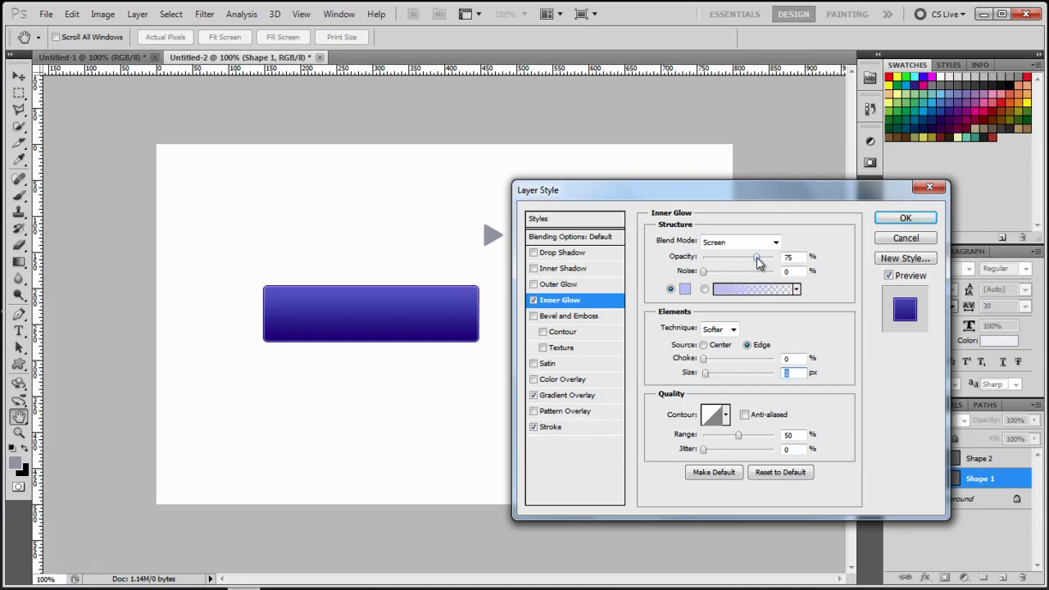
drag(758, 261, 747, 261)
click(706, 358)
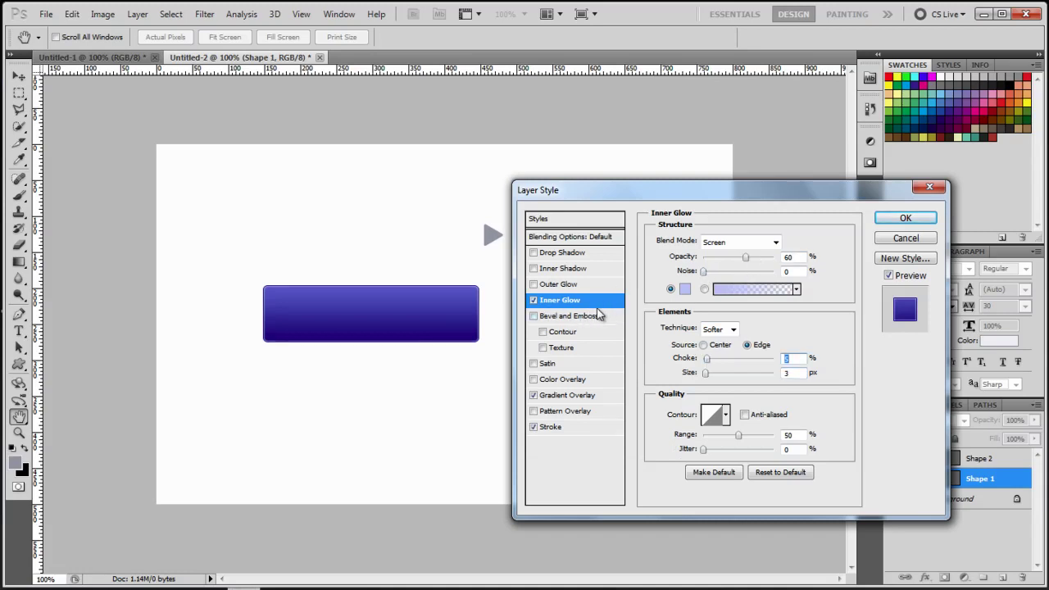
click(890, 222)
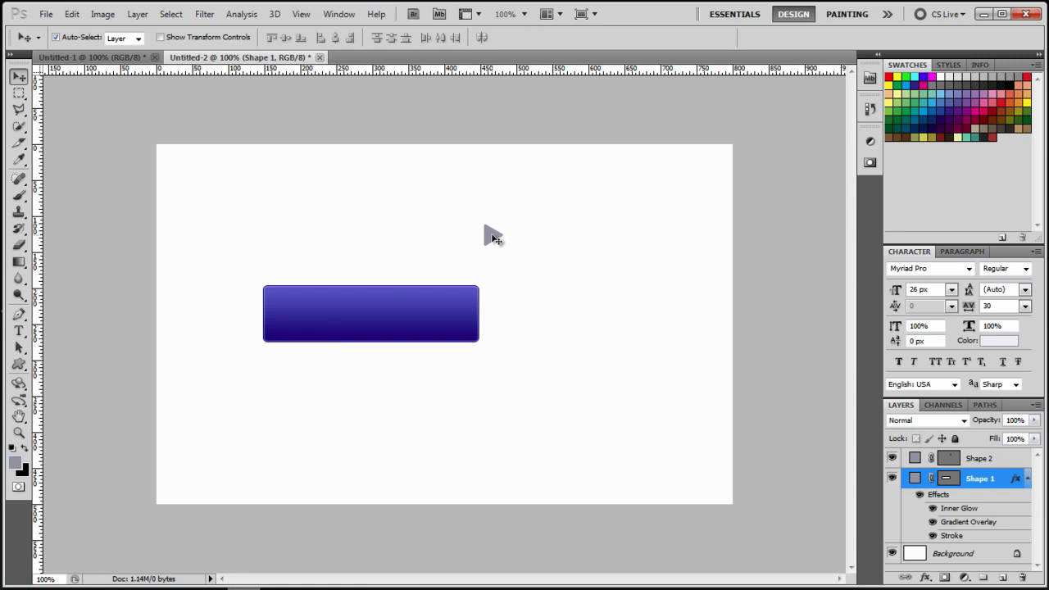
Step: Nudge the triangle down-left, fill it with #f6f7fb and scale it to 76.95%
key(alt+bracketright)
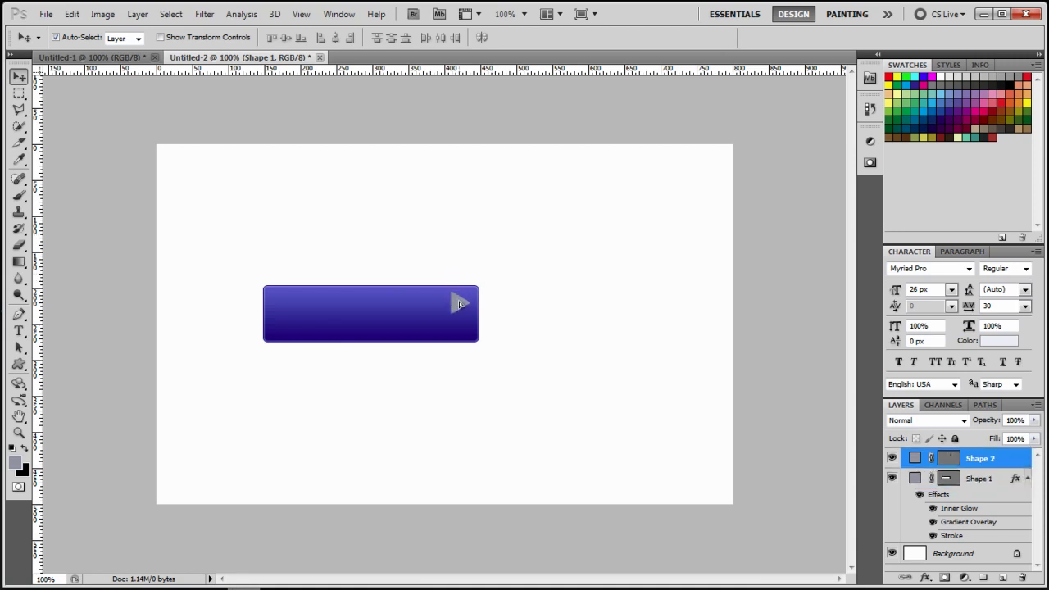
drag(459, 305, 457, 313)
double_click(915, 459)
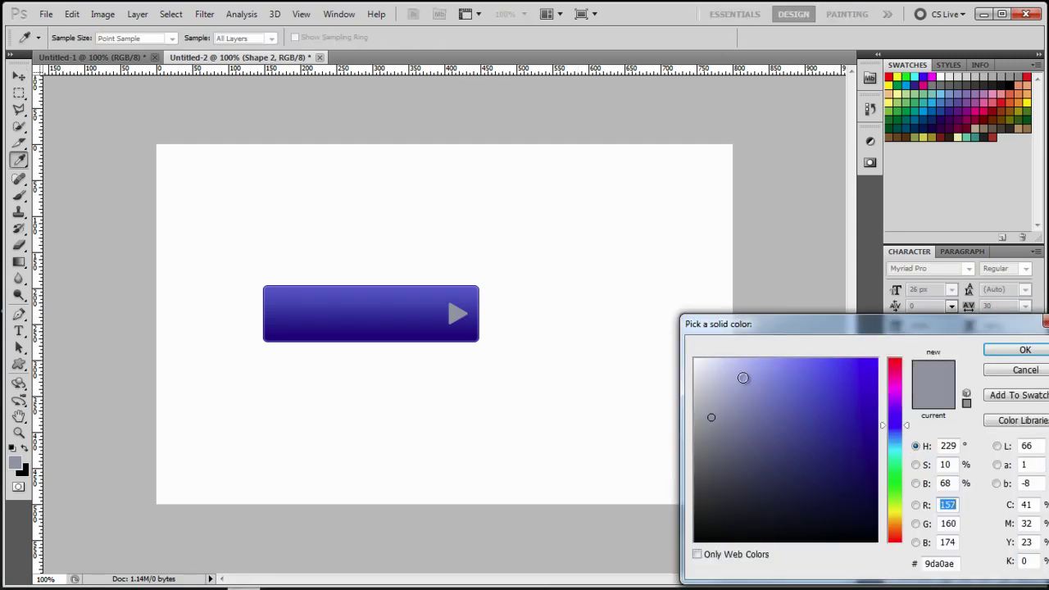
drag(743, 378, 698, 362)
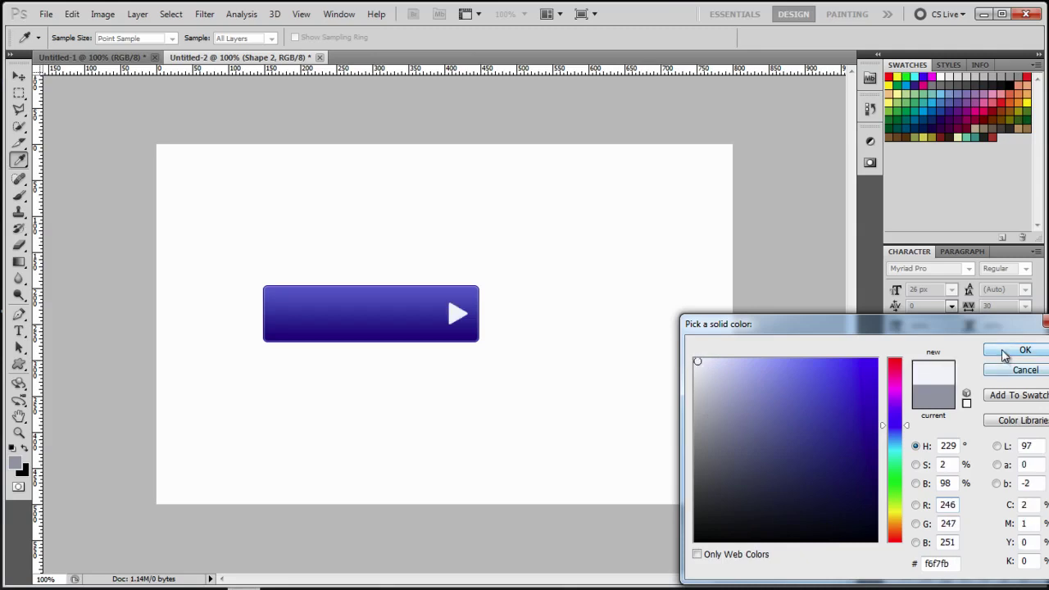
click(1004, 353)
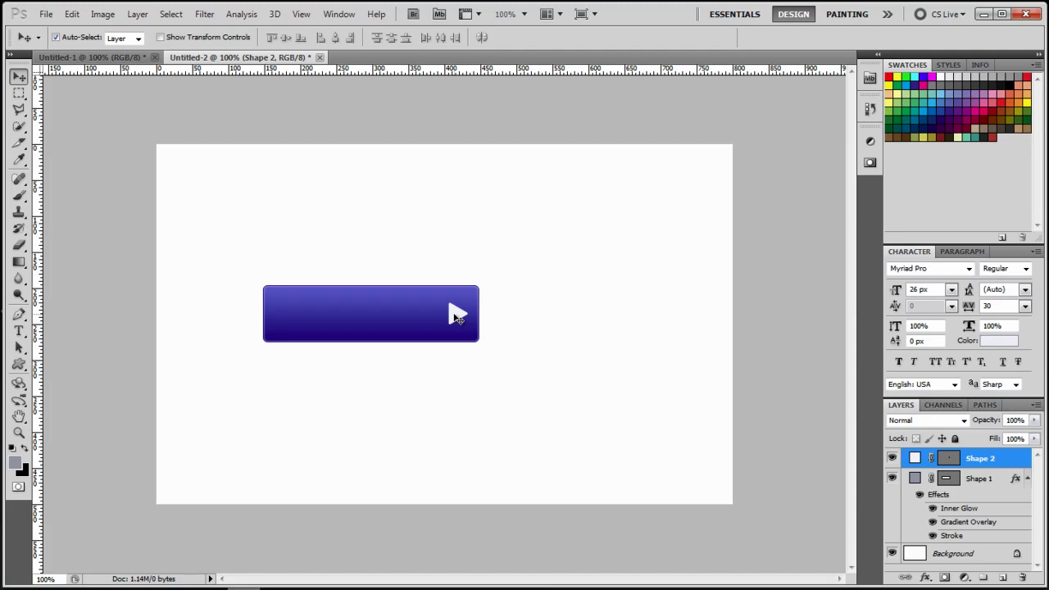
key(ctrl+t)
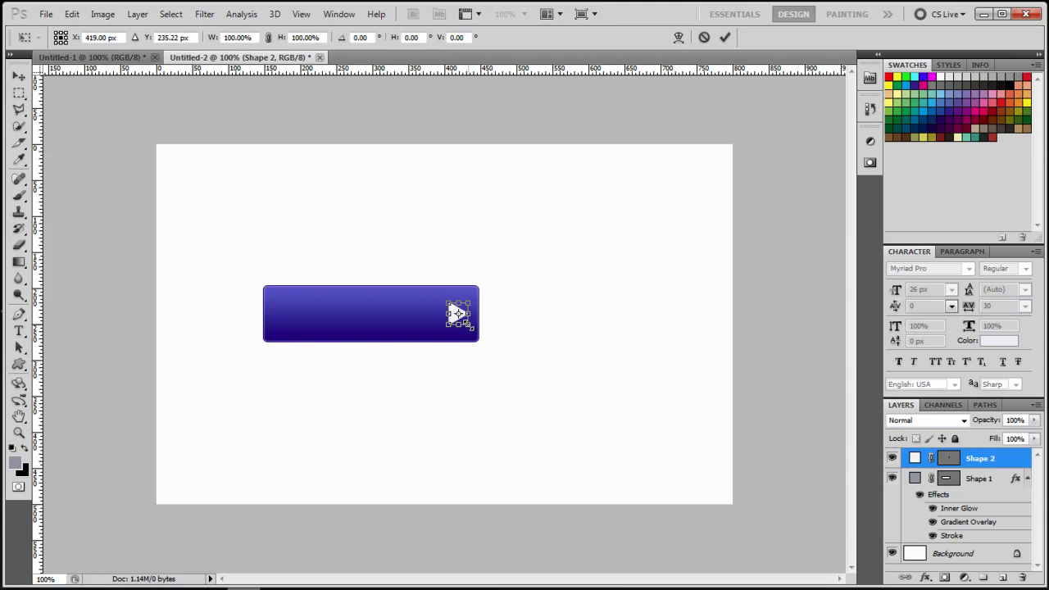
drag(471, 326, 466, 322)
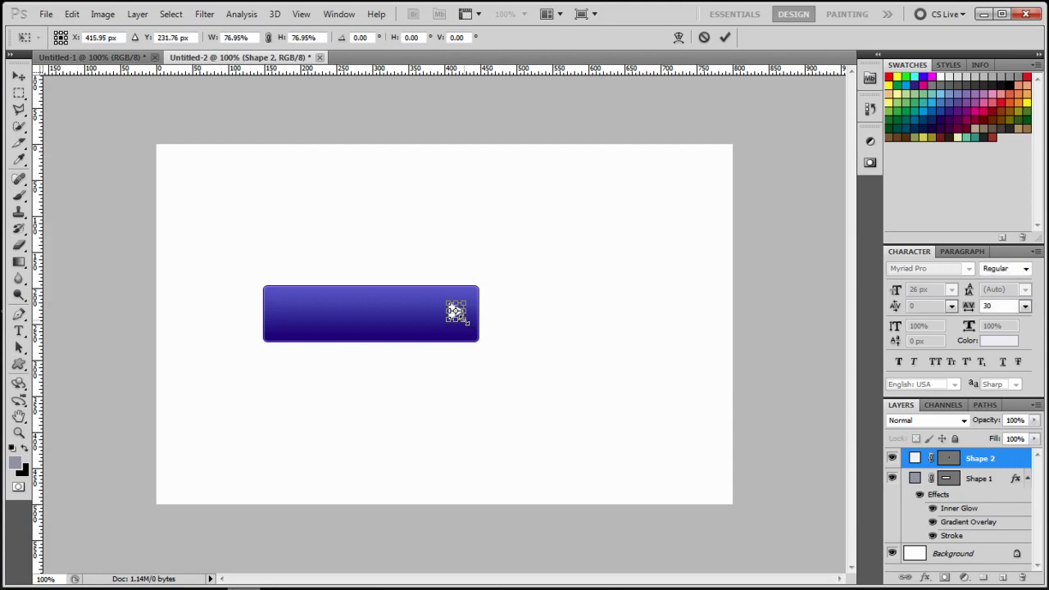
Step: Apply the triangle resize, then add the text 'Sign up for FREE' inside the button's left side
key(Return)
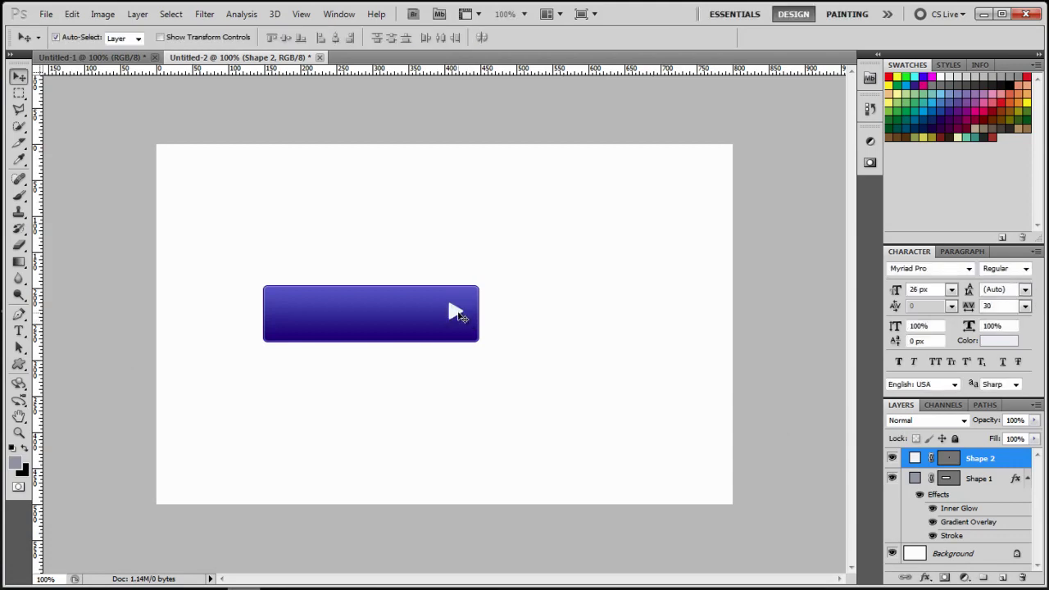
click(19, 331)
click(283, 316)
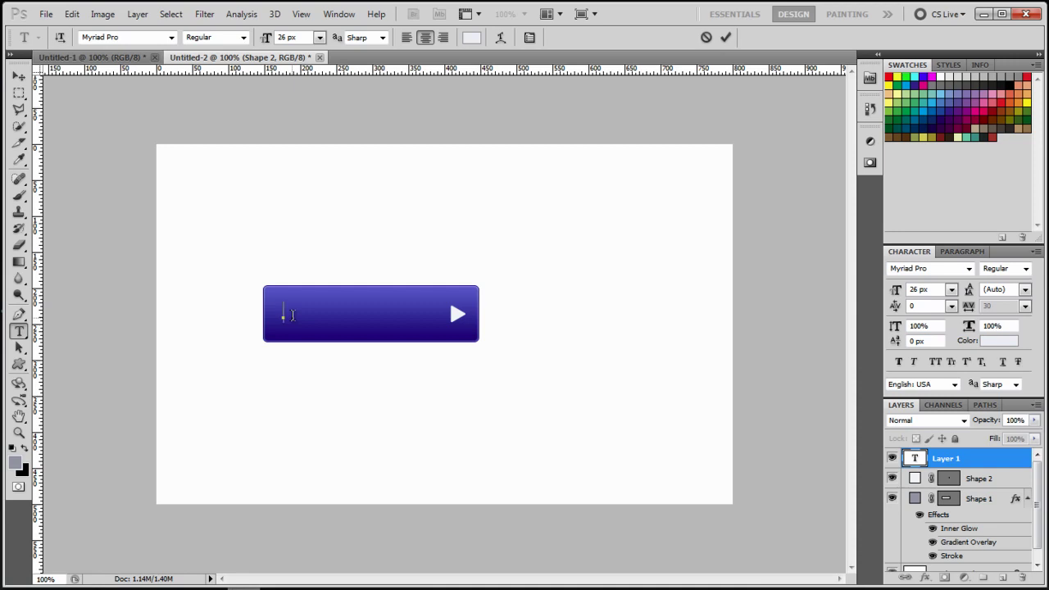
text(Sign)
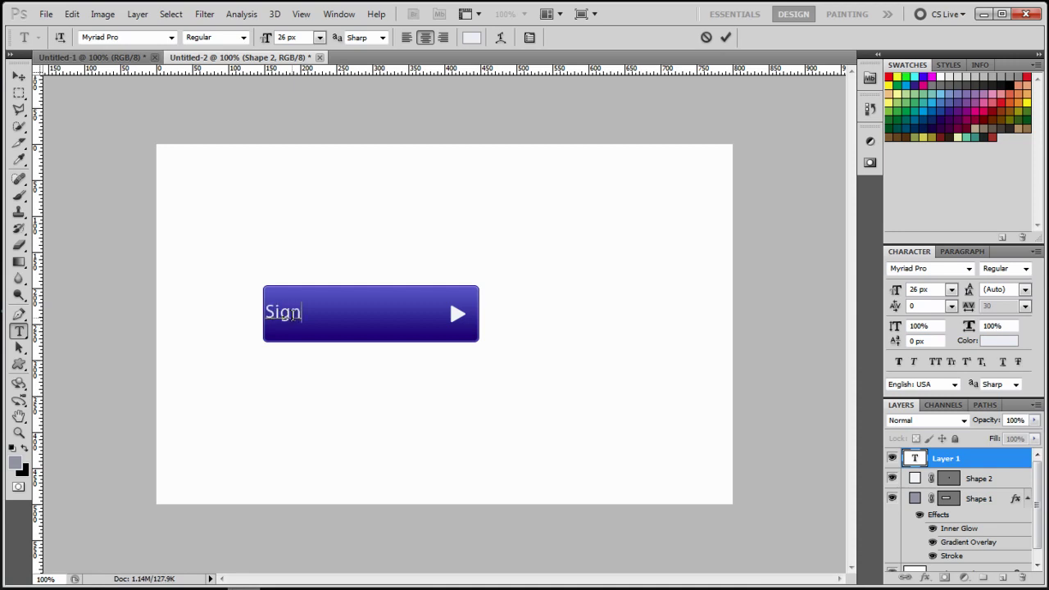
text( up for F)
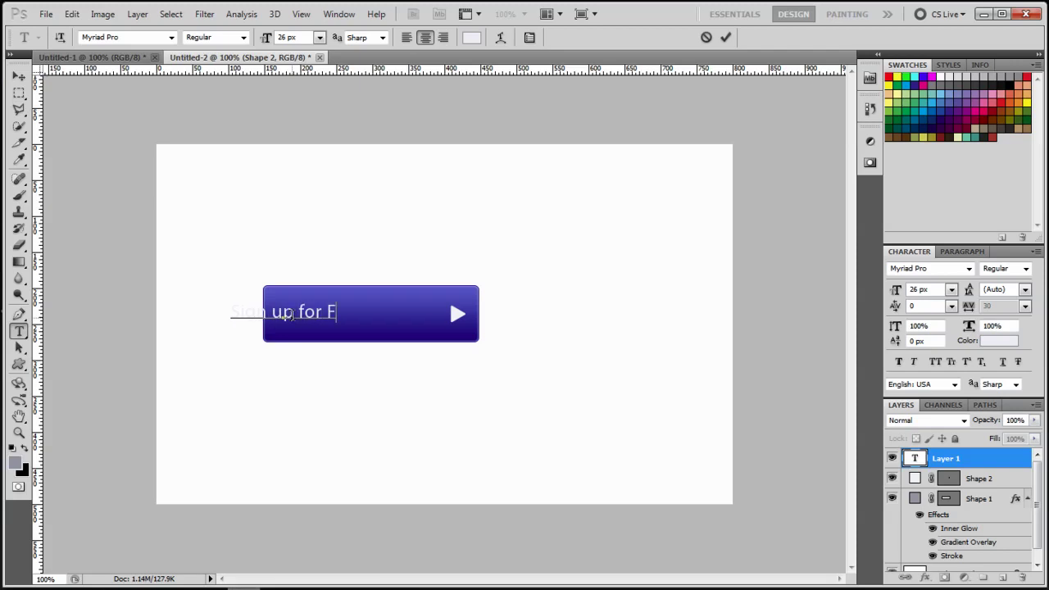
text(REE)
key(ctrl+Return)
key(v)
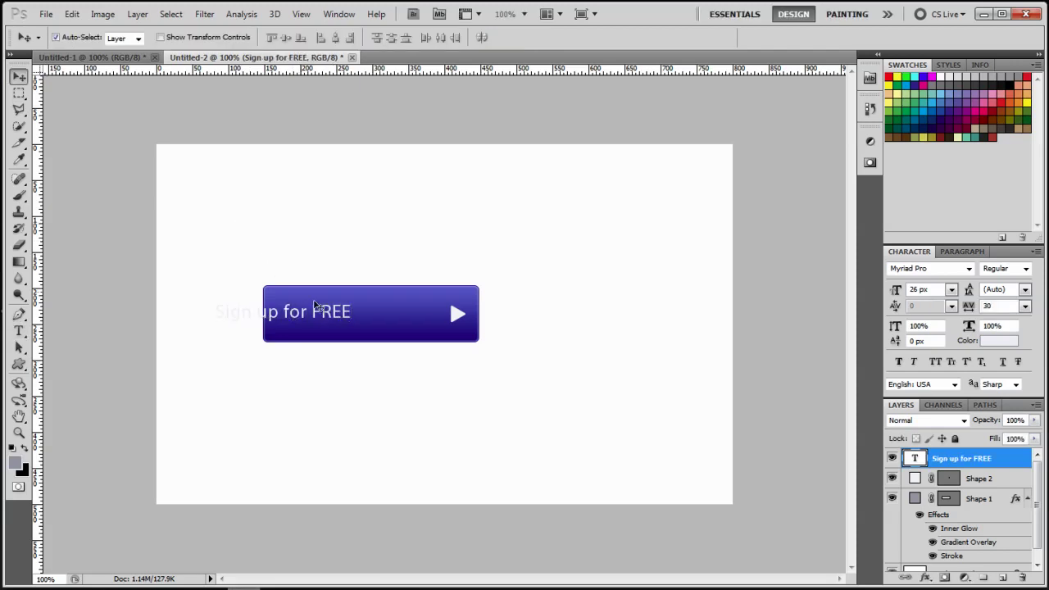
drag(328, 314, 397, 321)
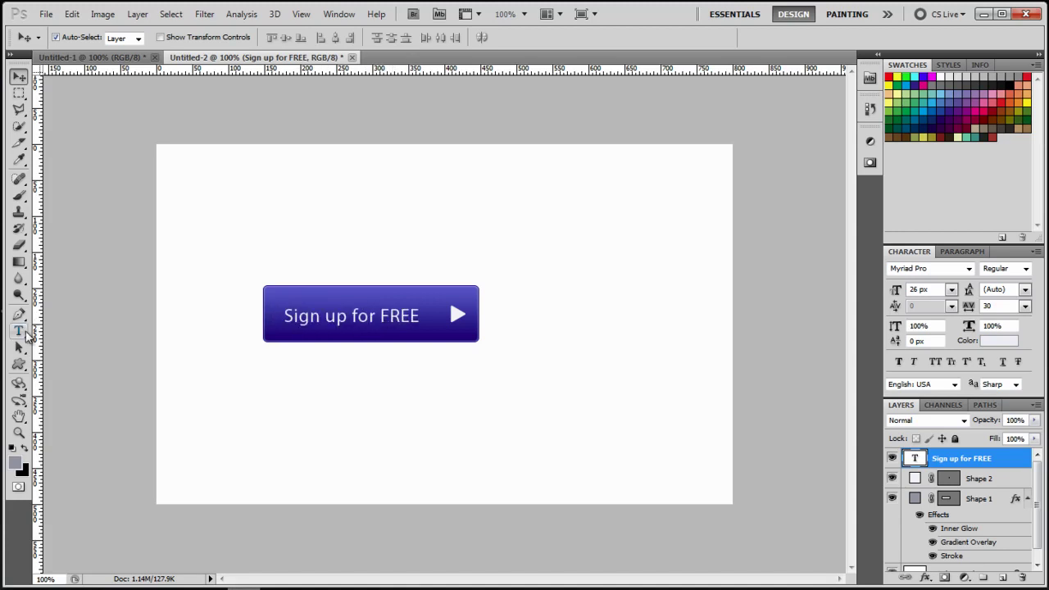
Step: Set the word 'FREE' in the label to Bold
click(19, 331)
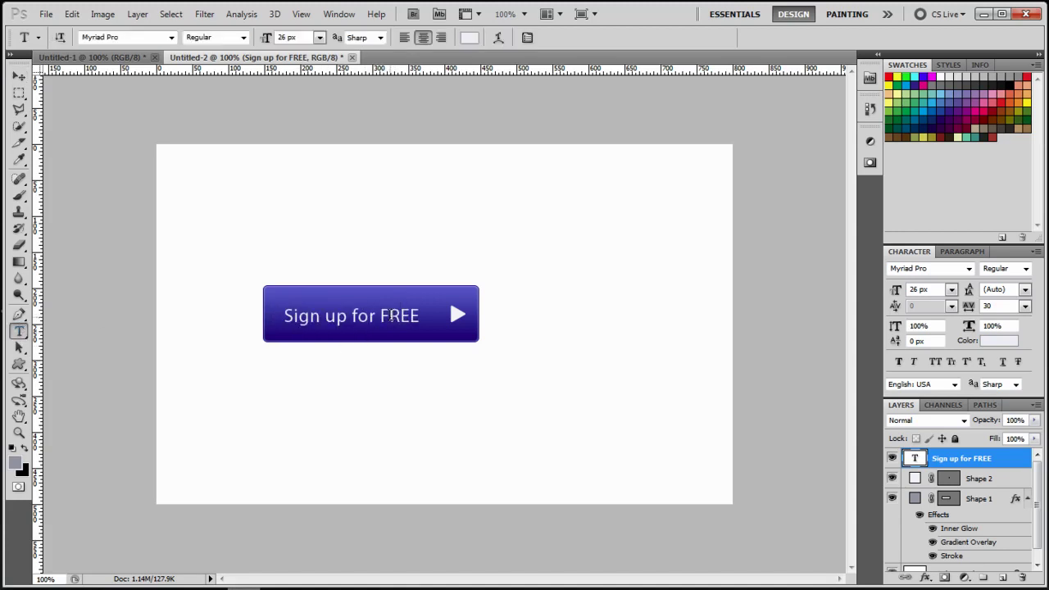
click(392, 315)
drag(380, 318, 422, 318)
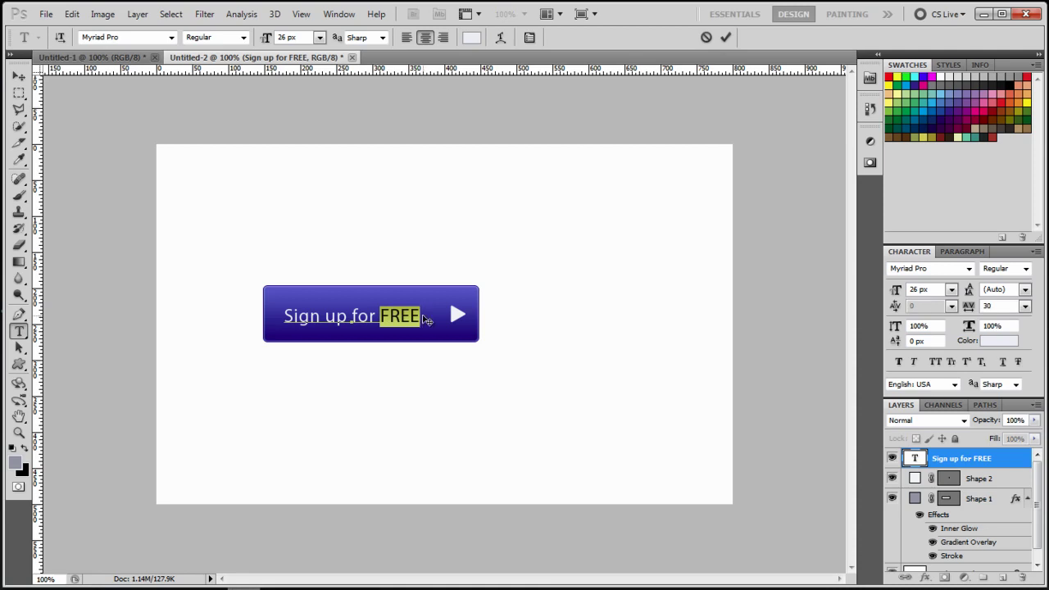
click(243, 38)
click(243, 144)
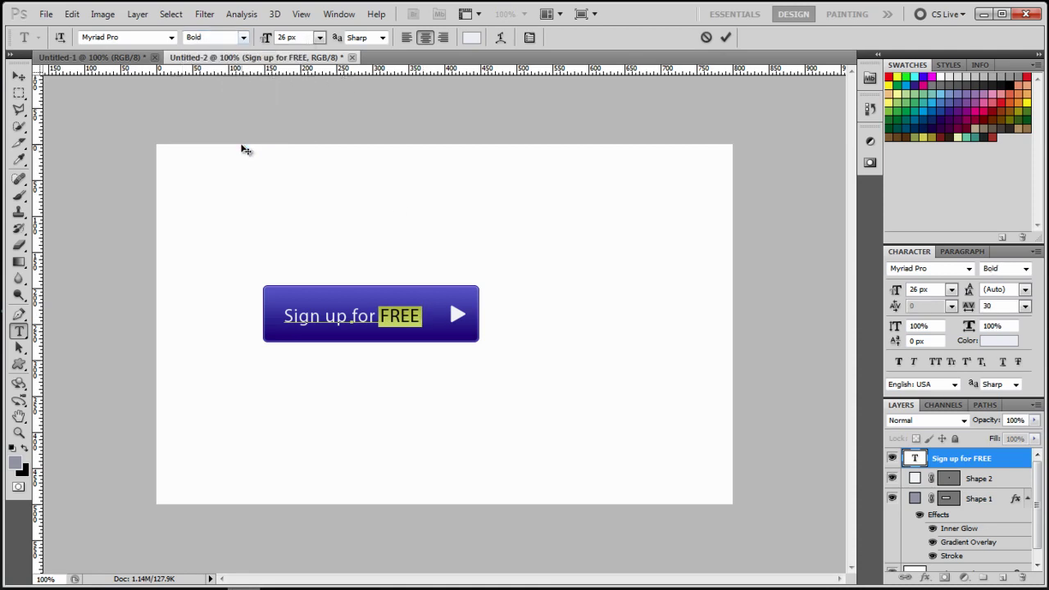
key(ctrl+Return)
key(v)
click(457, 318)
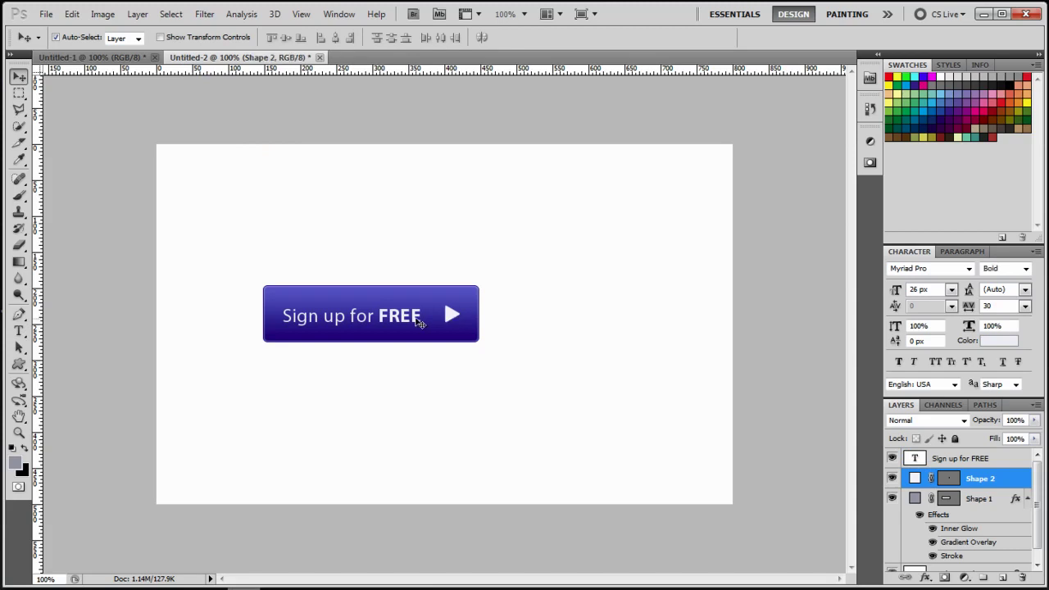
Step: Rename layer Shape 1 to 'button' and Shape 2 to 'triangle'
click(418, 320)
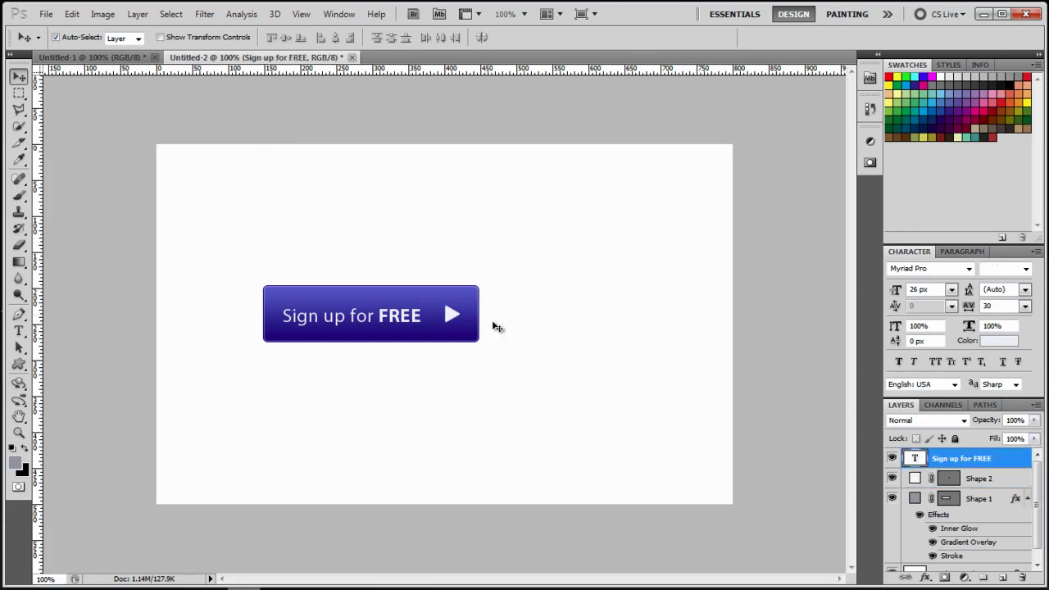
click(1028, 498)
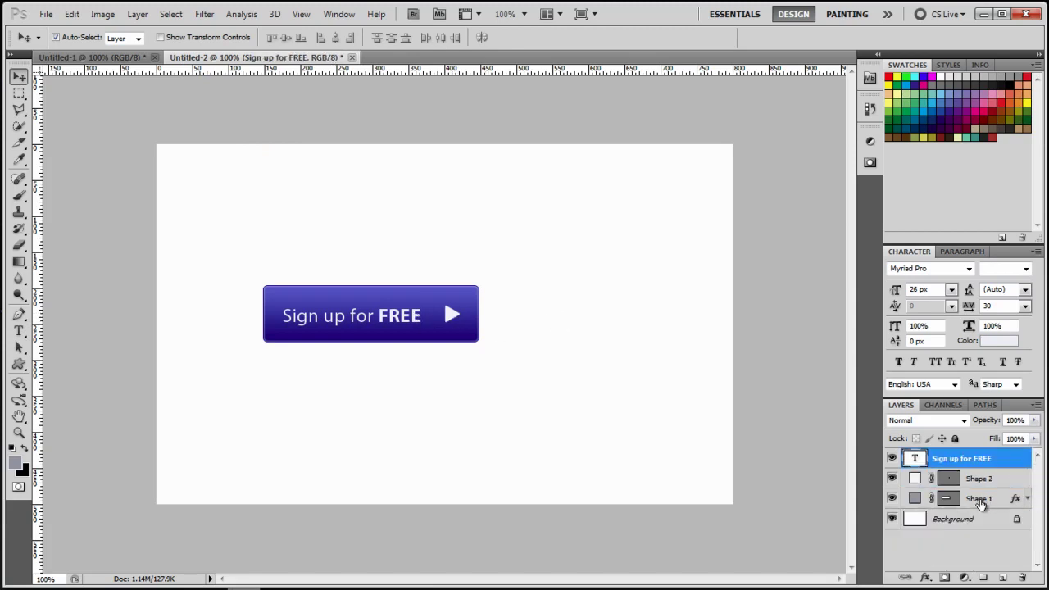
click(981, 502)
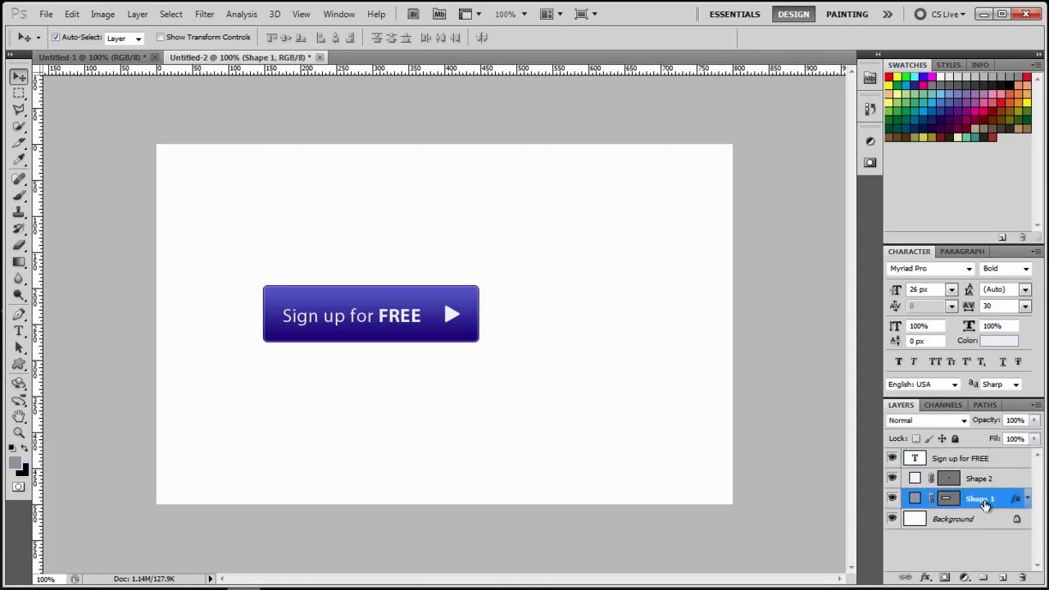
double_click(985, 499)
text(button)
click(990, 480)
double_click(990, 482)
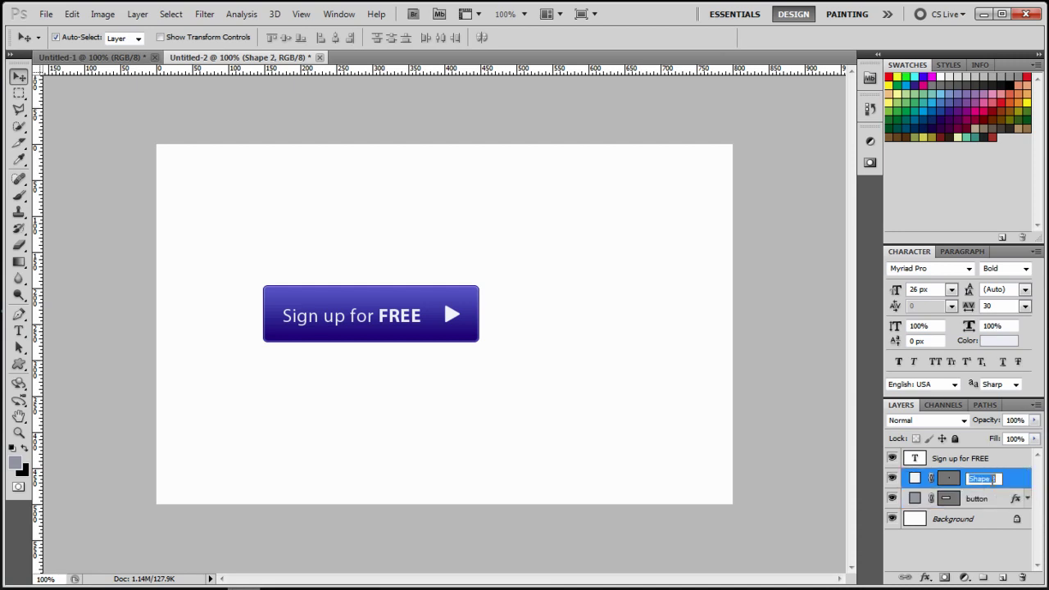
text(triangle)
key(Return)
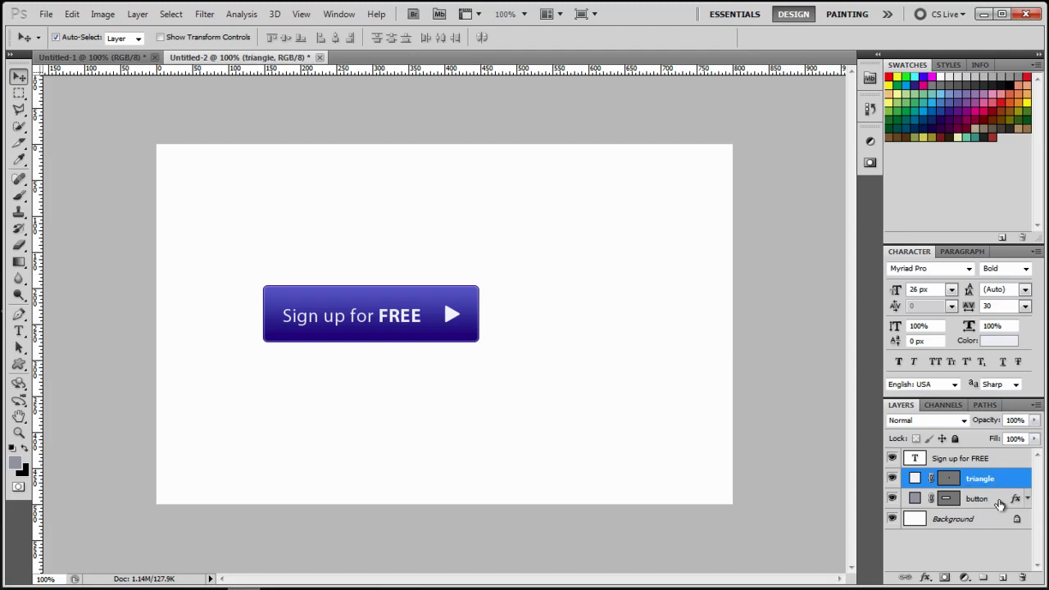
Step: Vertically centre the button, triangle and text layers together
click(1000, 501)
shift+click(1001, 482)
shift+click(1003, 462)
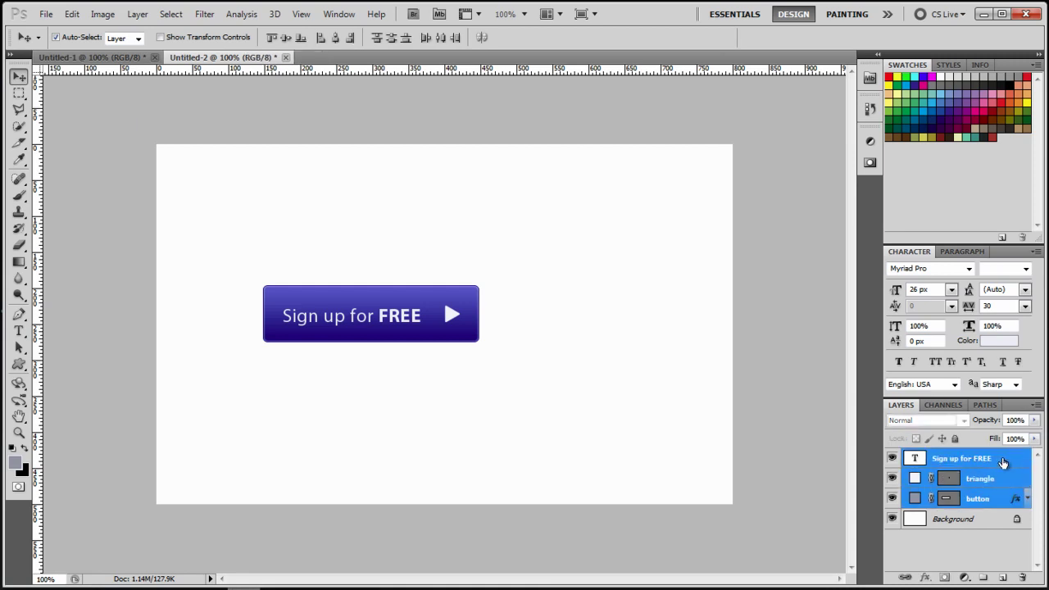
click(286, 38)
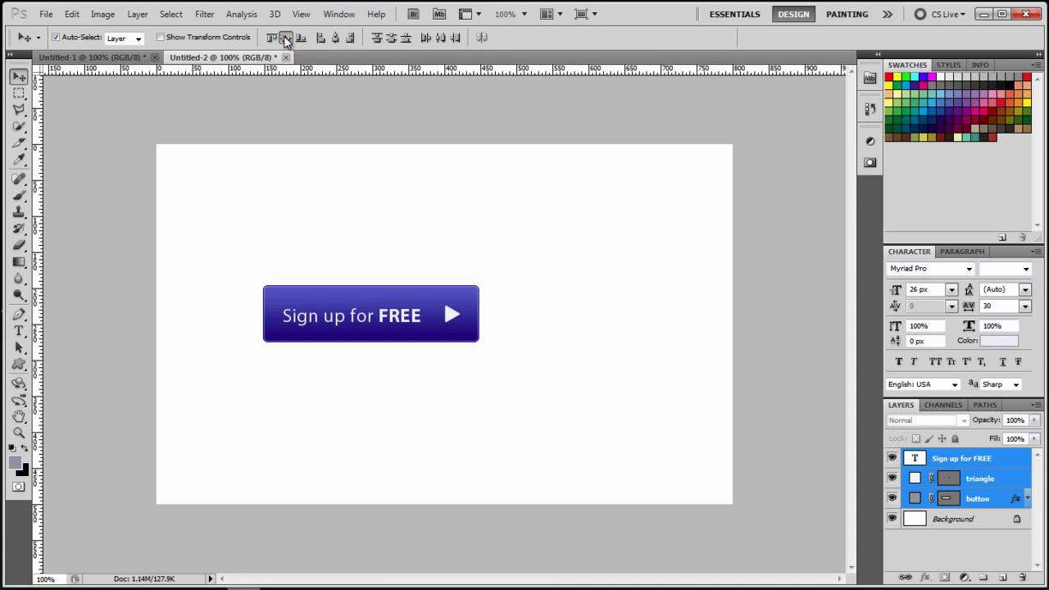